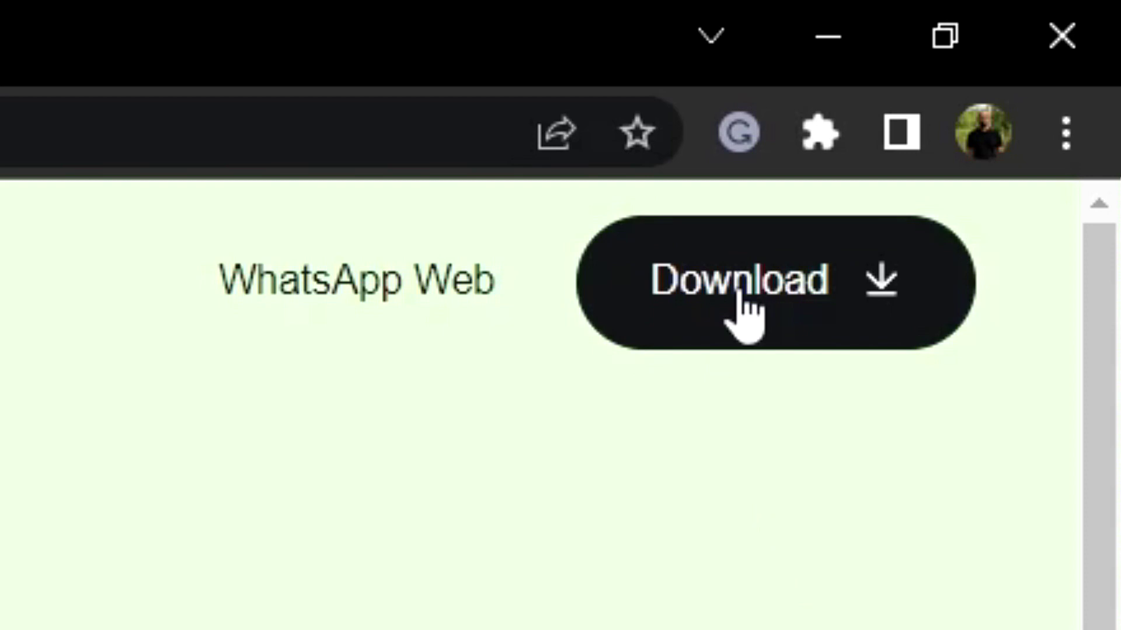
Open the WhatsApp Download page and scroll to its Already downloaded? section
click(740, 294)
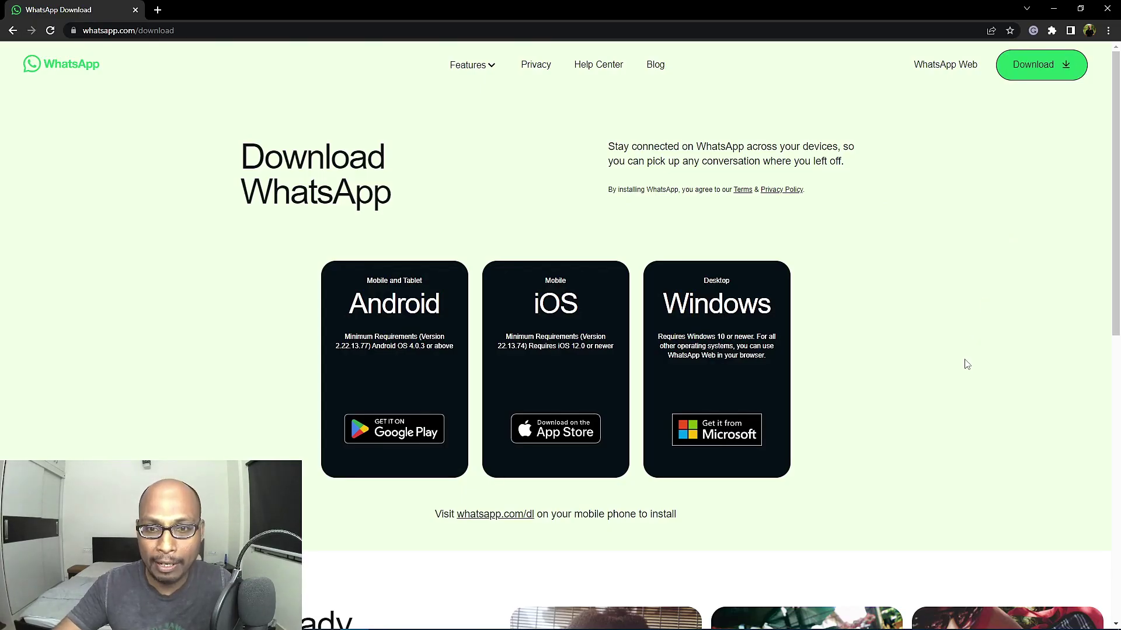
scroll(966, 363, down, 5)
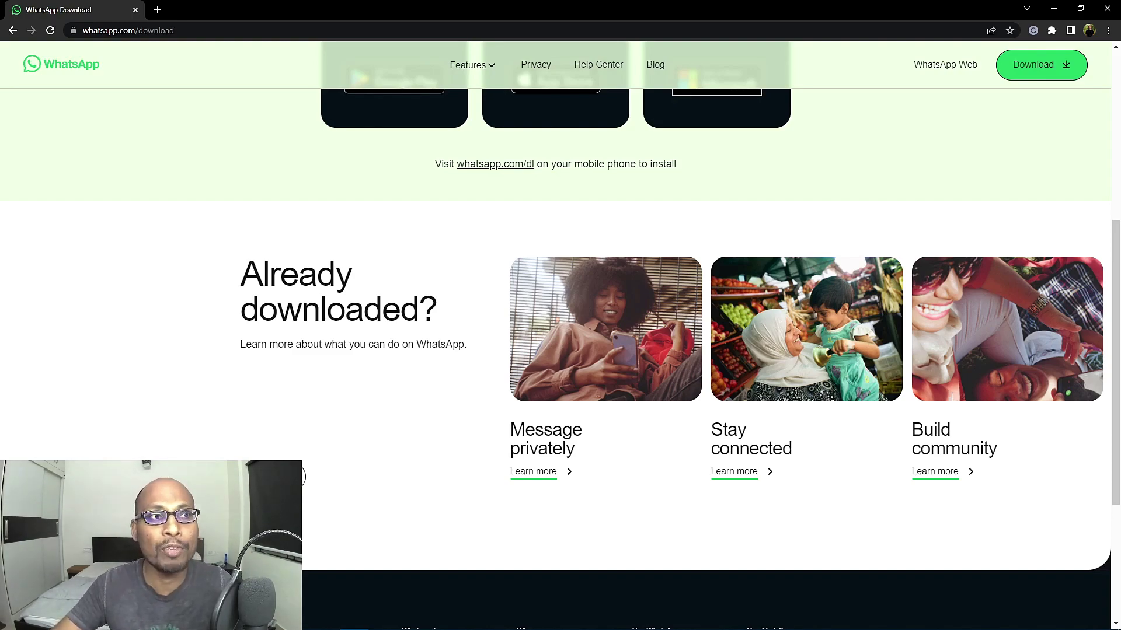
Open the Stay connected page, advance its calls carousel to Group Video Calls, then minimize Chrome
click(738, 476)
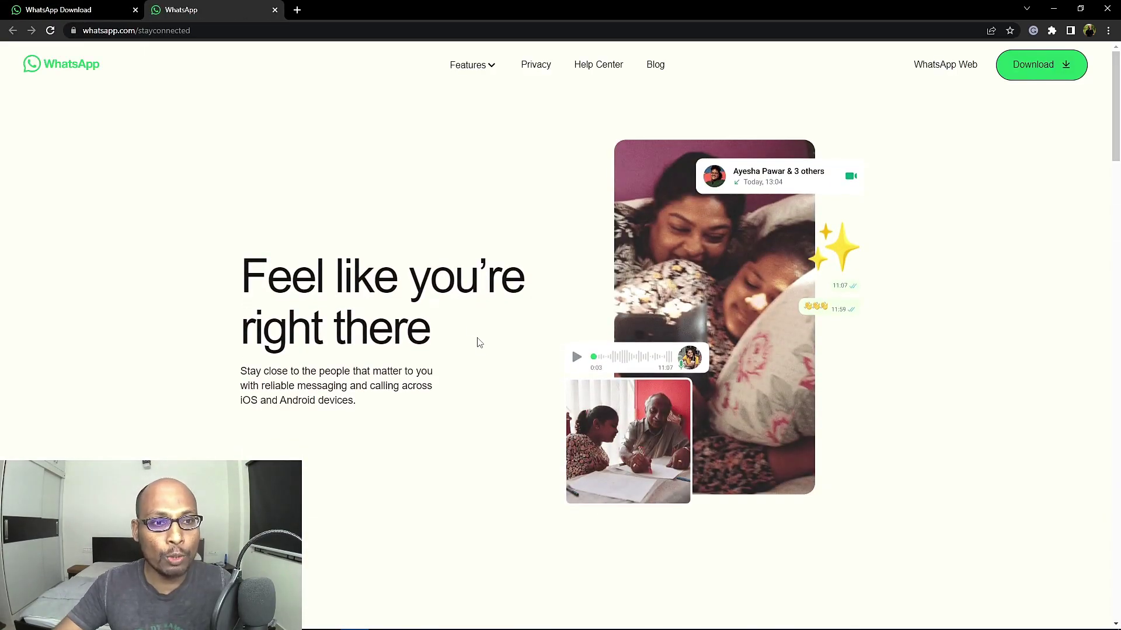
scroll(483, 363, down, 10)
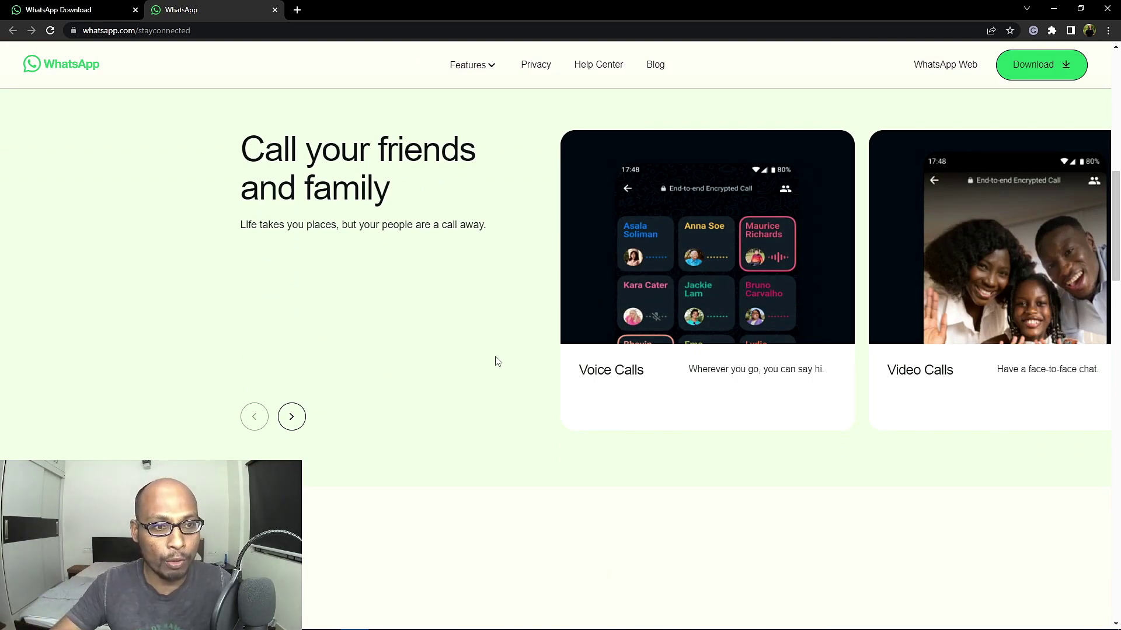
click(294, 418)
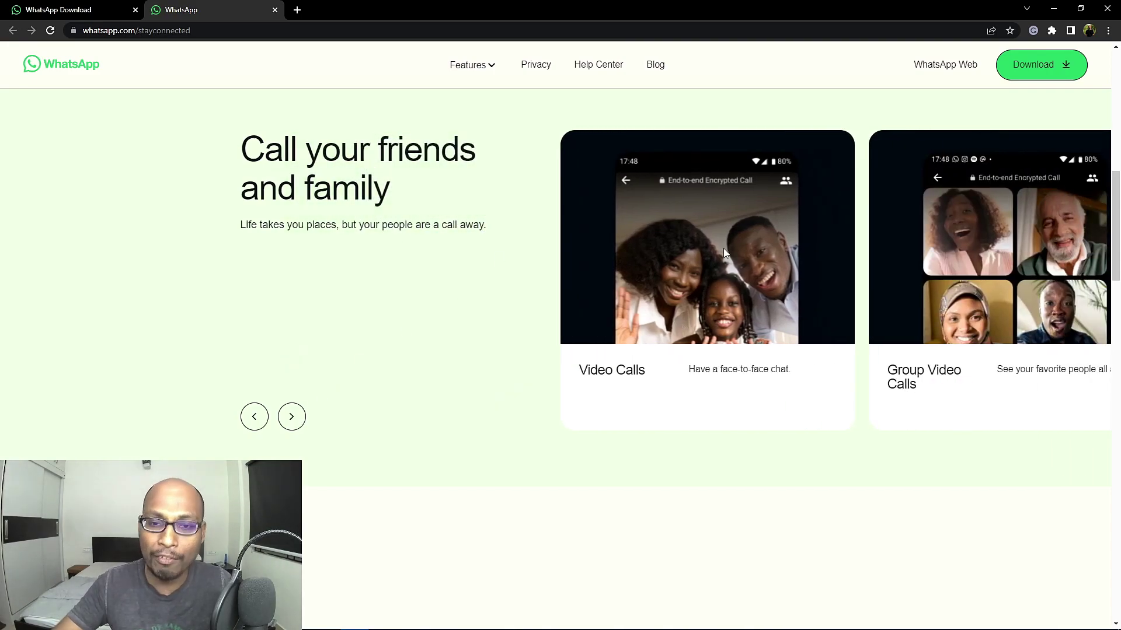
click(299, 421)
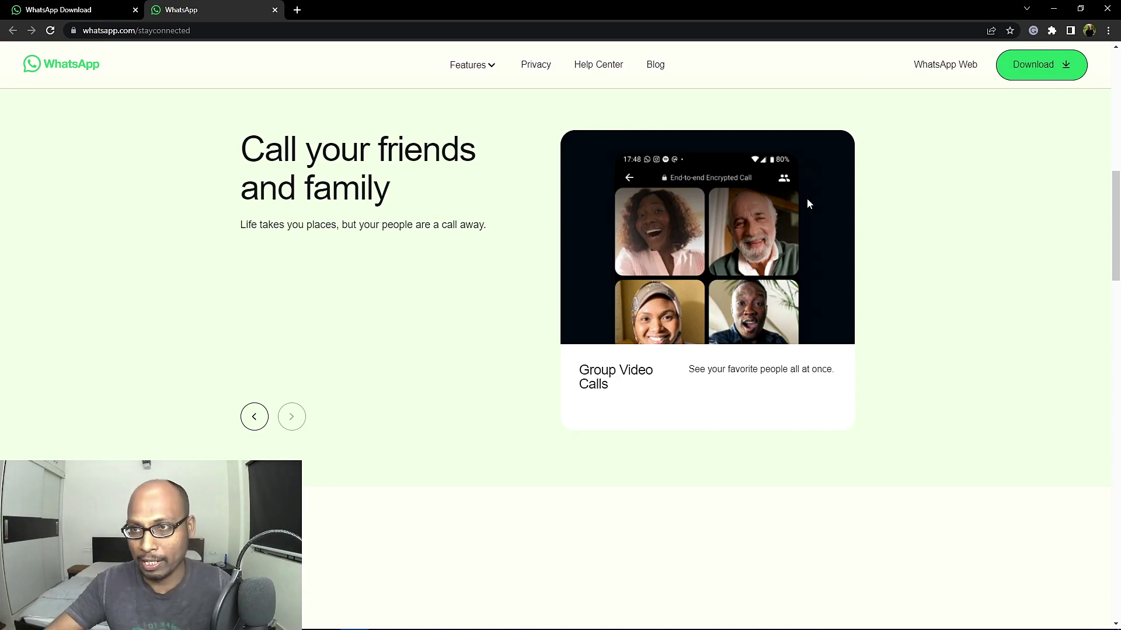
click(1059, 13)
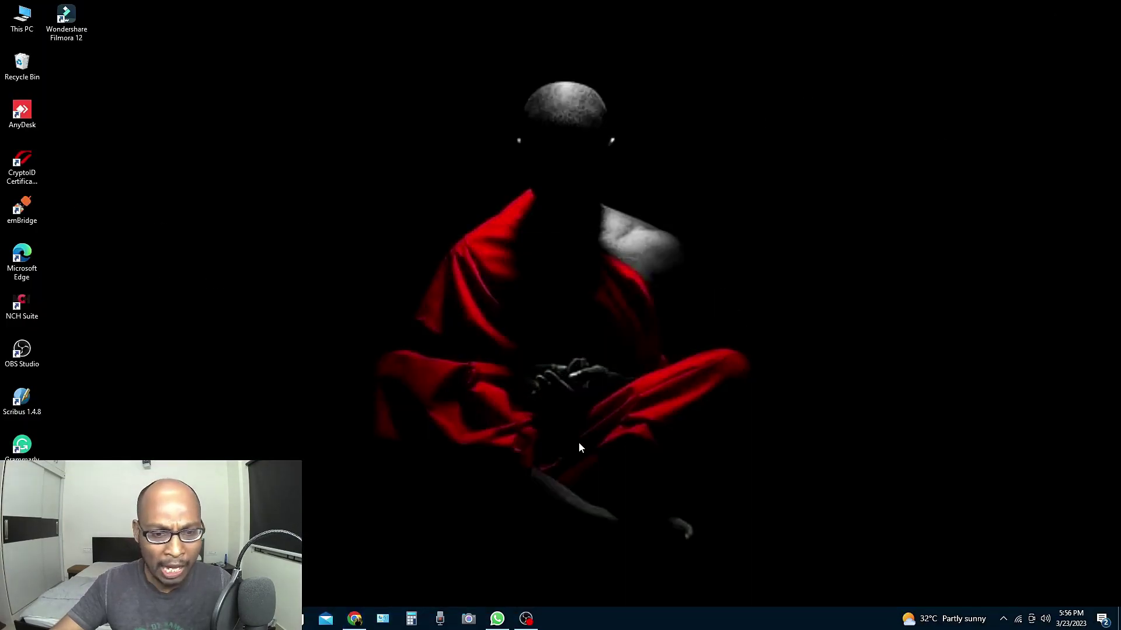
Launch the WhatsApp desktop app from the Windows taskbar
click(497, 619)
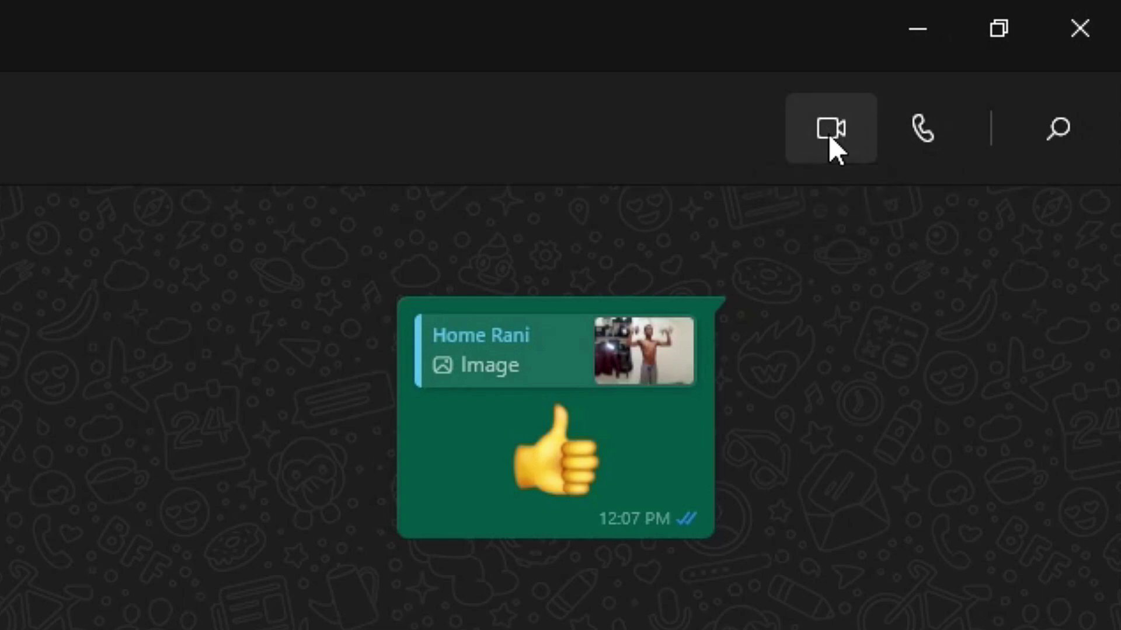
Start a video call with the contact of the currently open chat
click(829, 134)
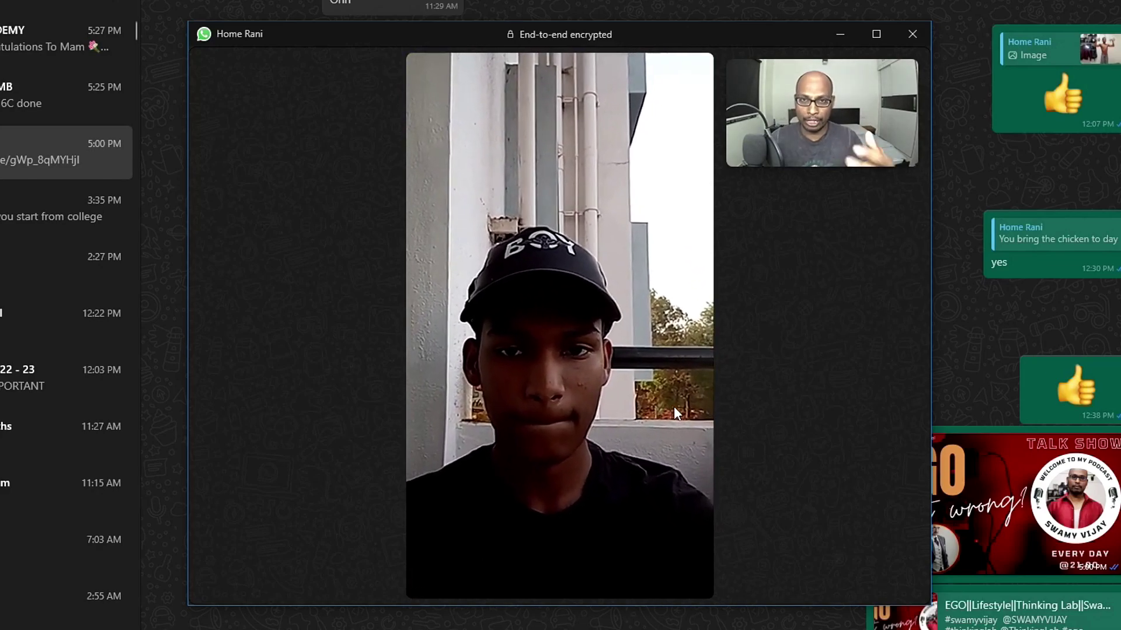
mouse_move(542, 407)
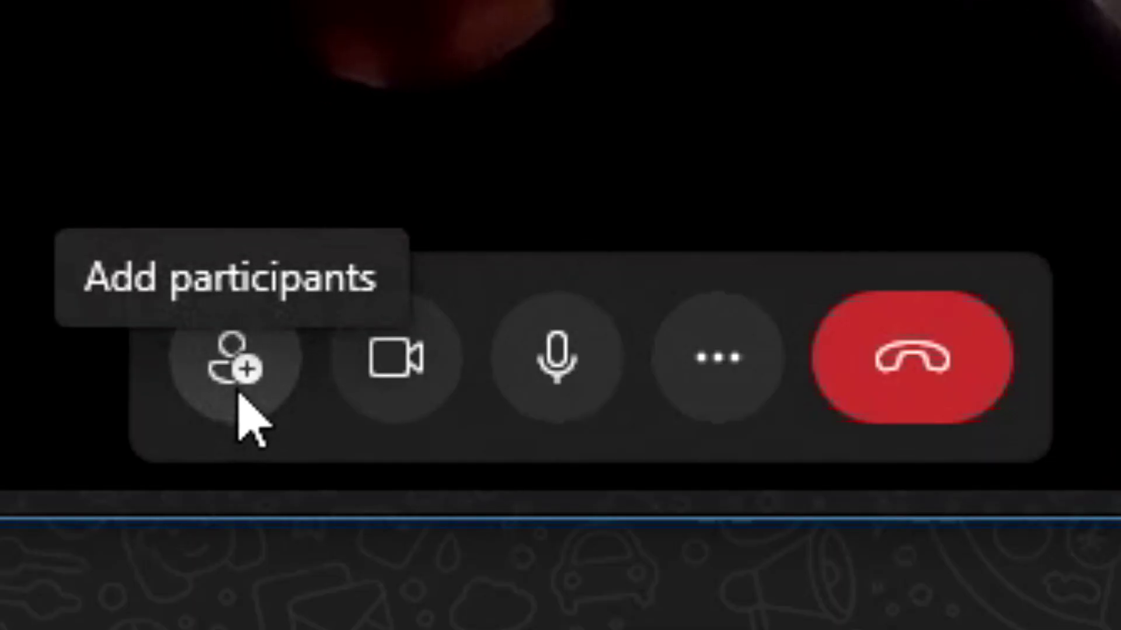
Search for a second contact and add them to the call as a third participant
click(239, 390)
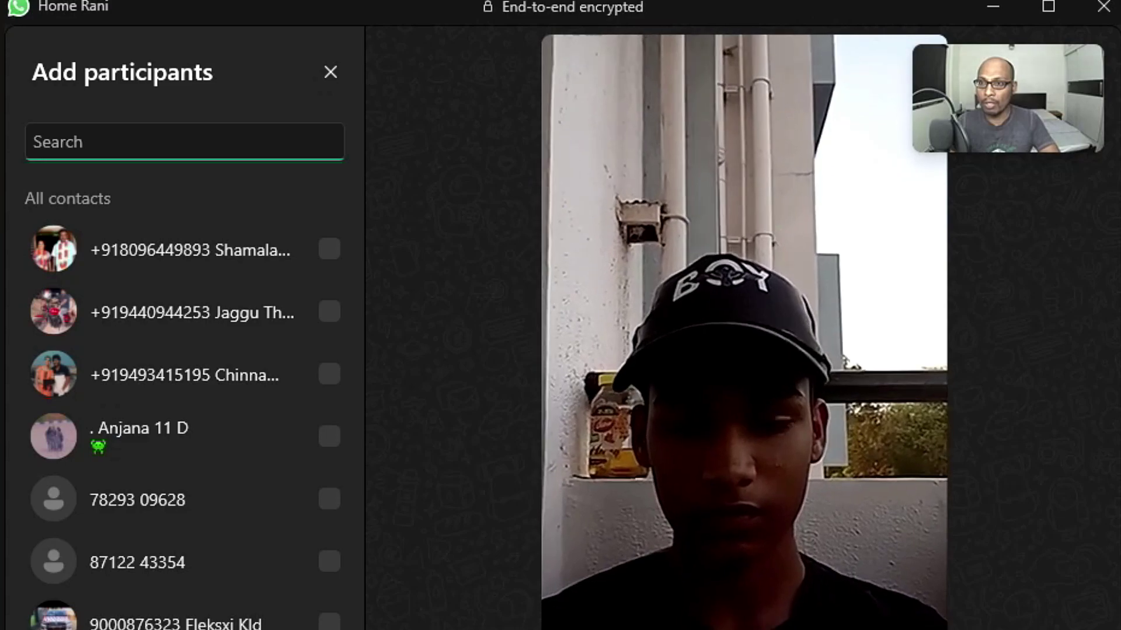
text(bun)
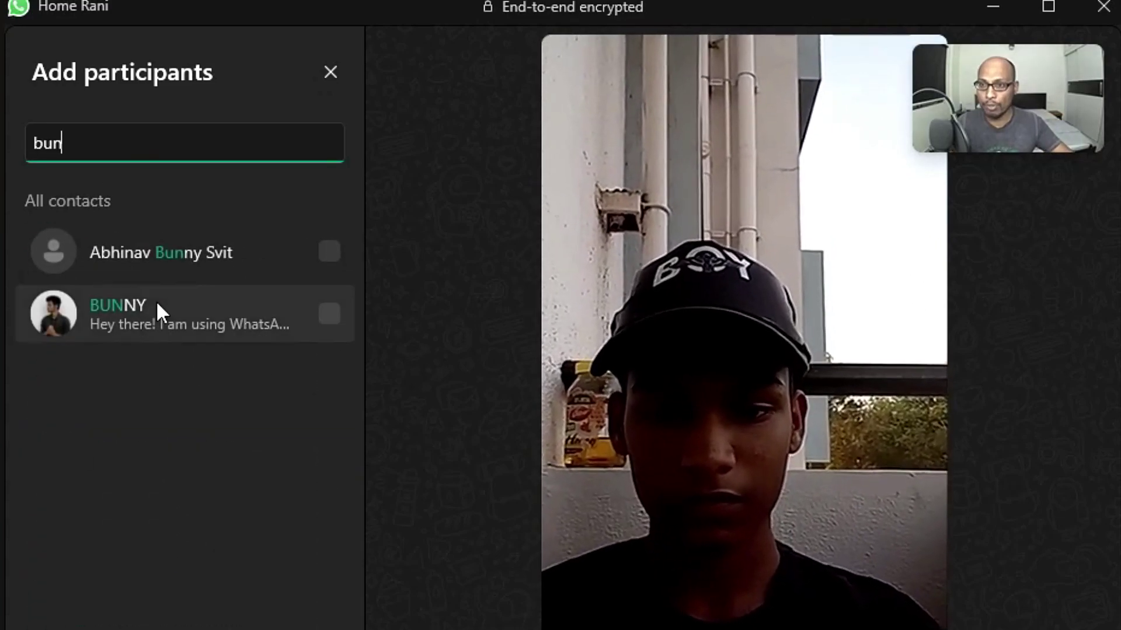
click(158, 308)
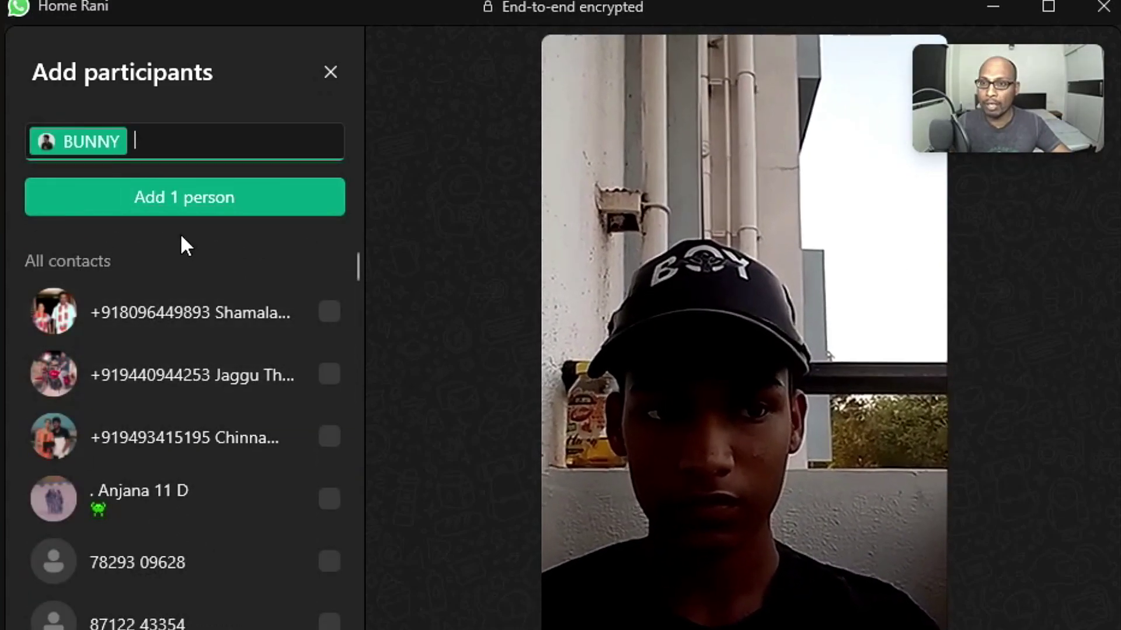
click(199, 199)
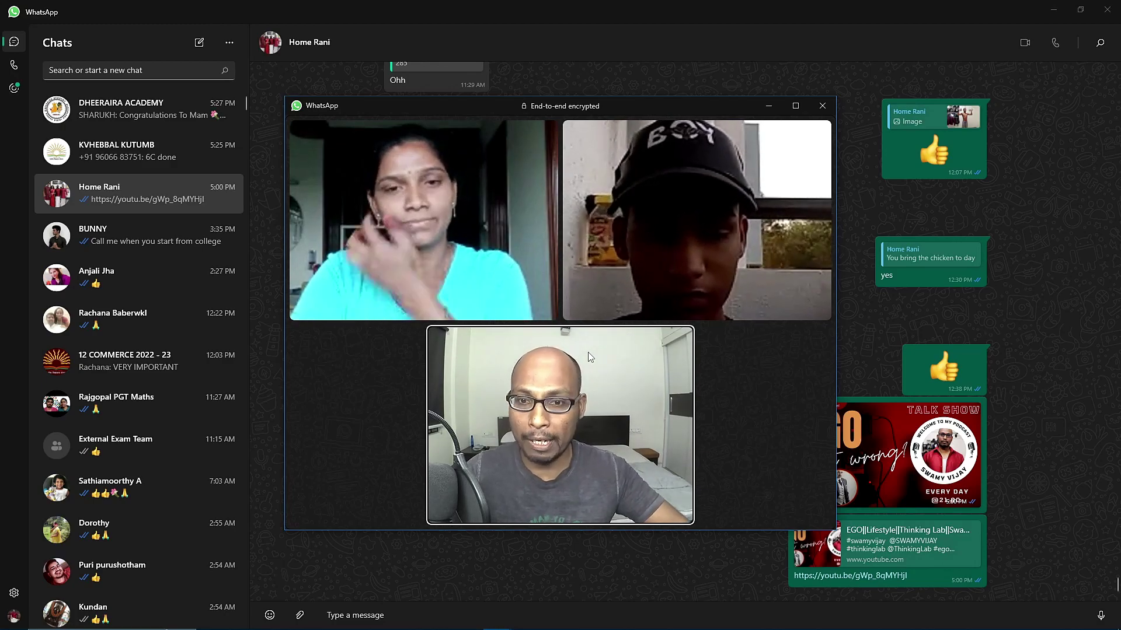
Show the call's participants and browse the Add participants contact list
mouse_move(496, 467)
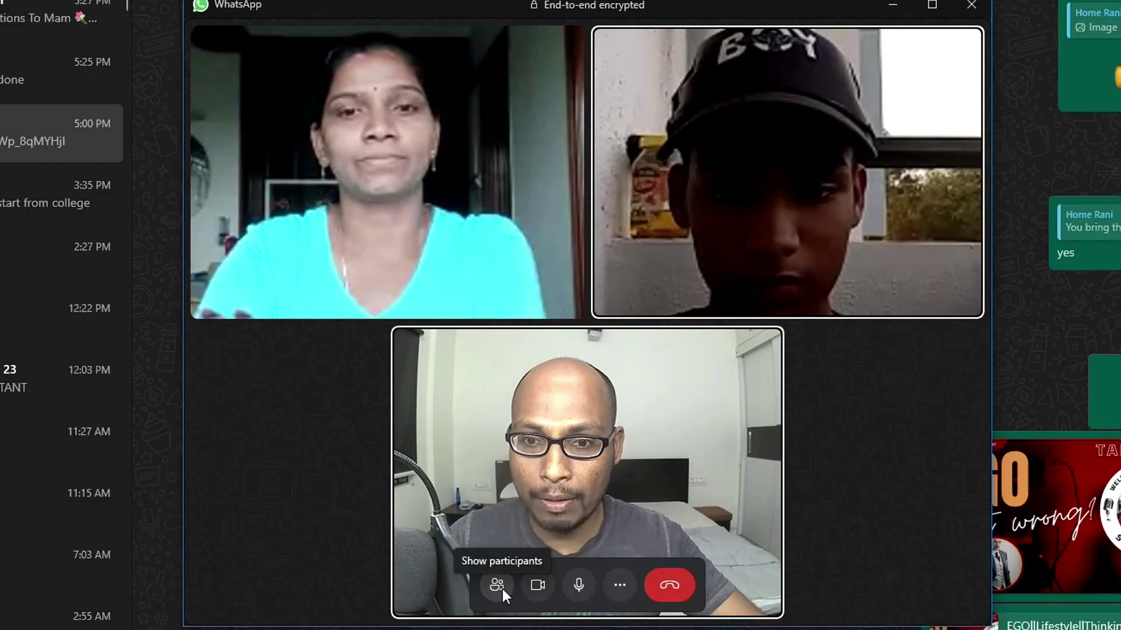
click(499, 503)
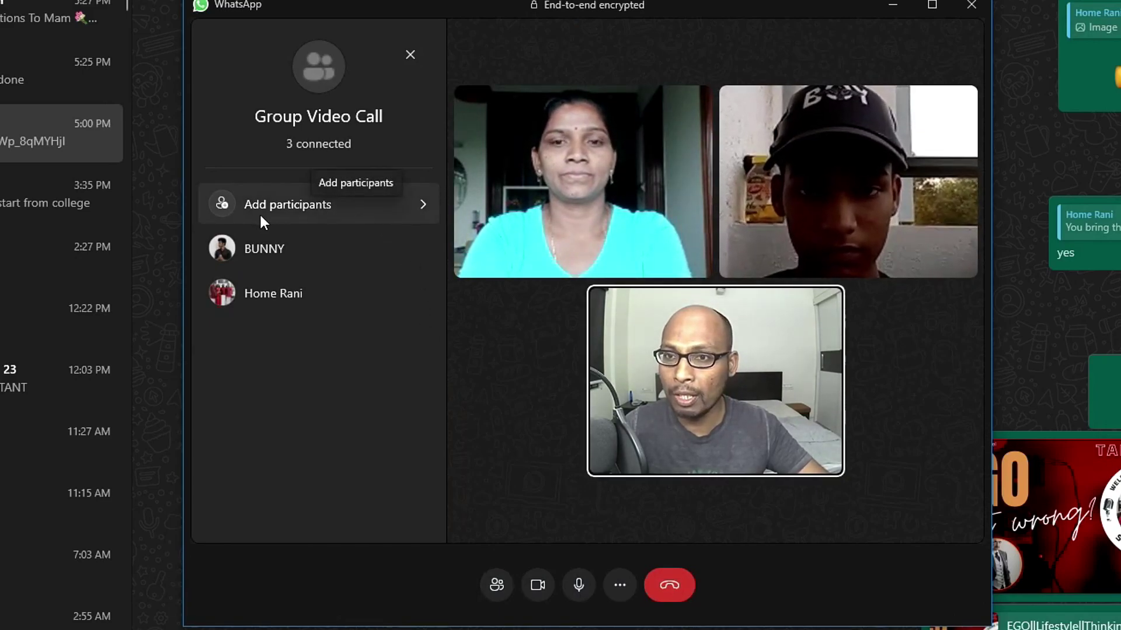
click(379, 204)
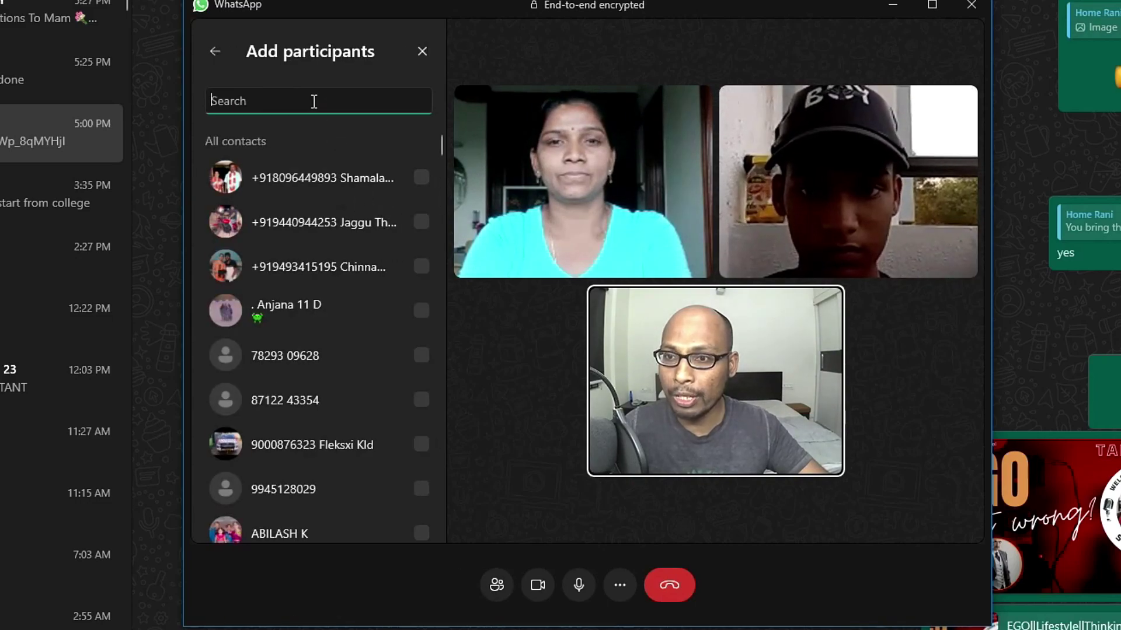
scroll(292, 421, down, 7)
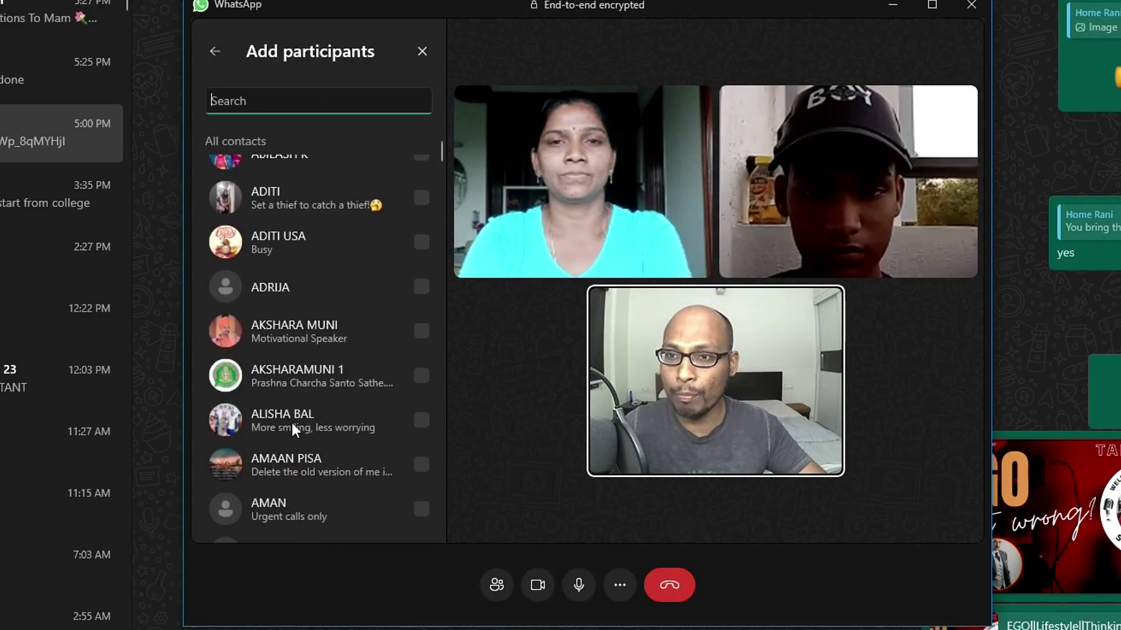
scroll(292, 422, down, 9)
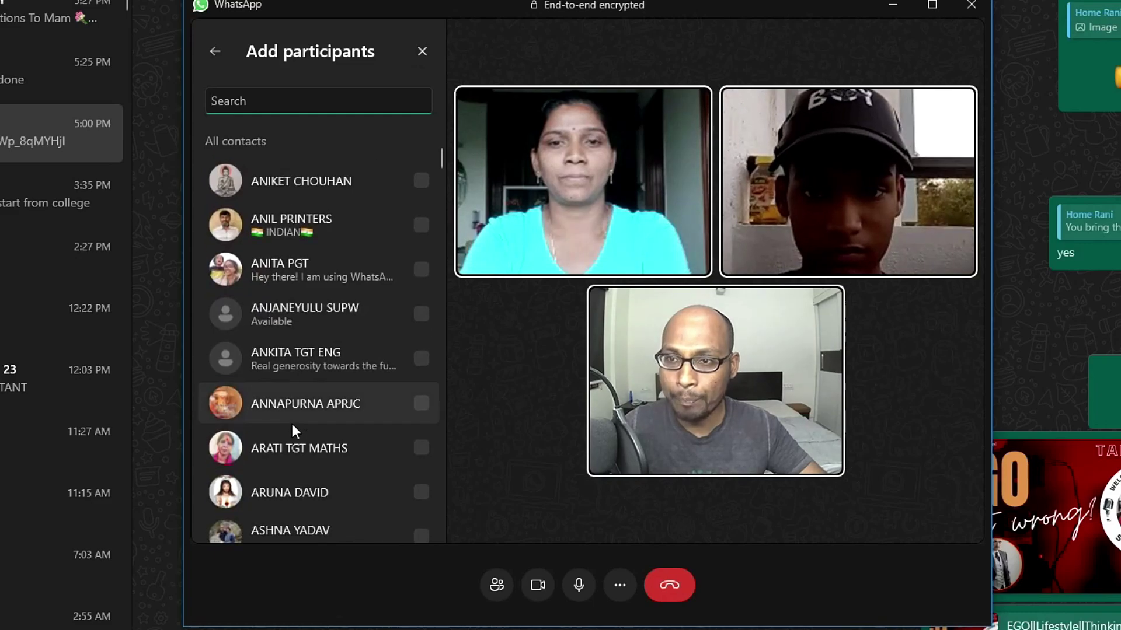
scroll(291, 424, down, 3)
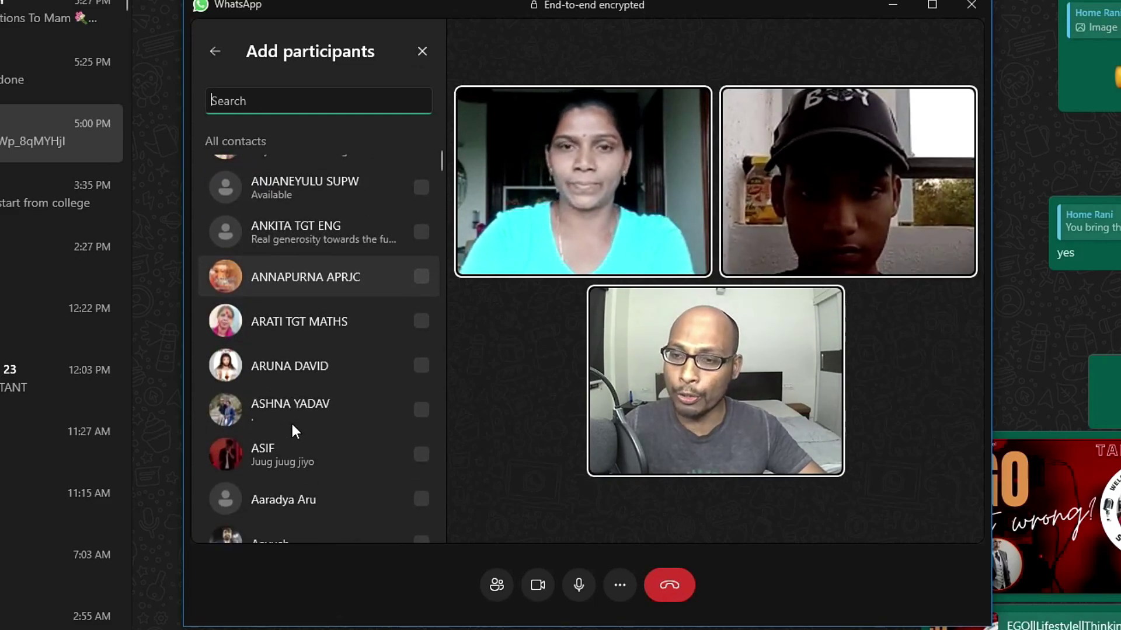
scroll(292, 424, down, 3)
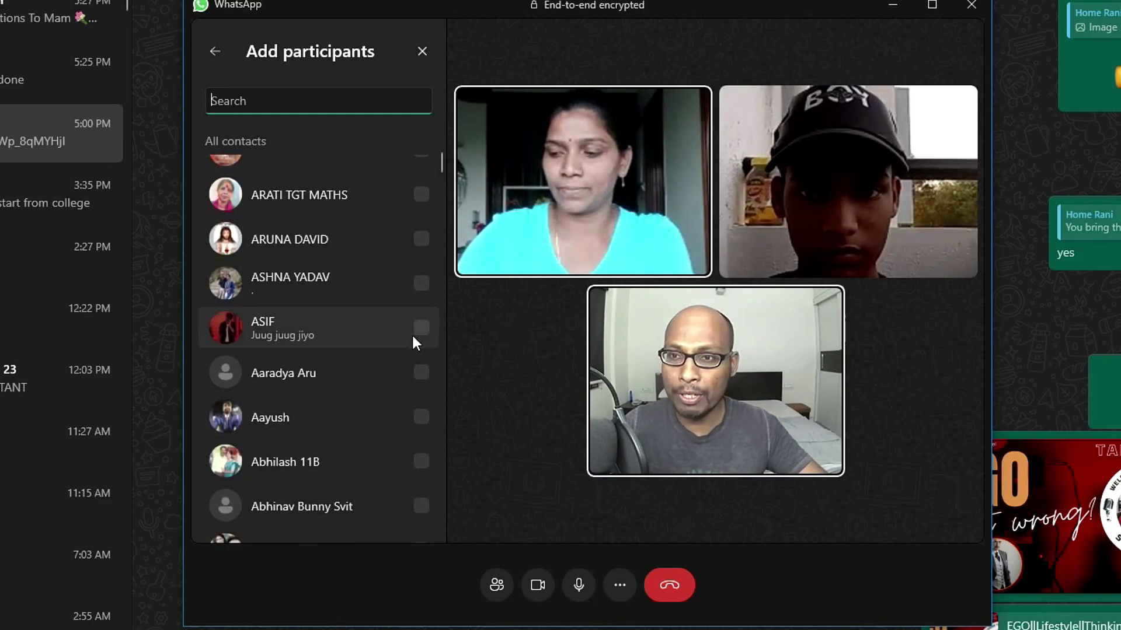
scroll(371, 429, up, 18)
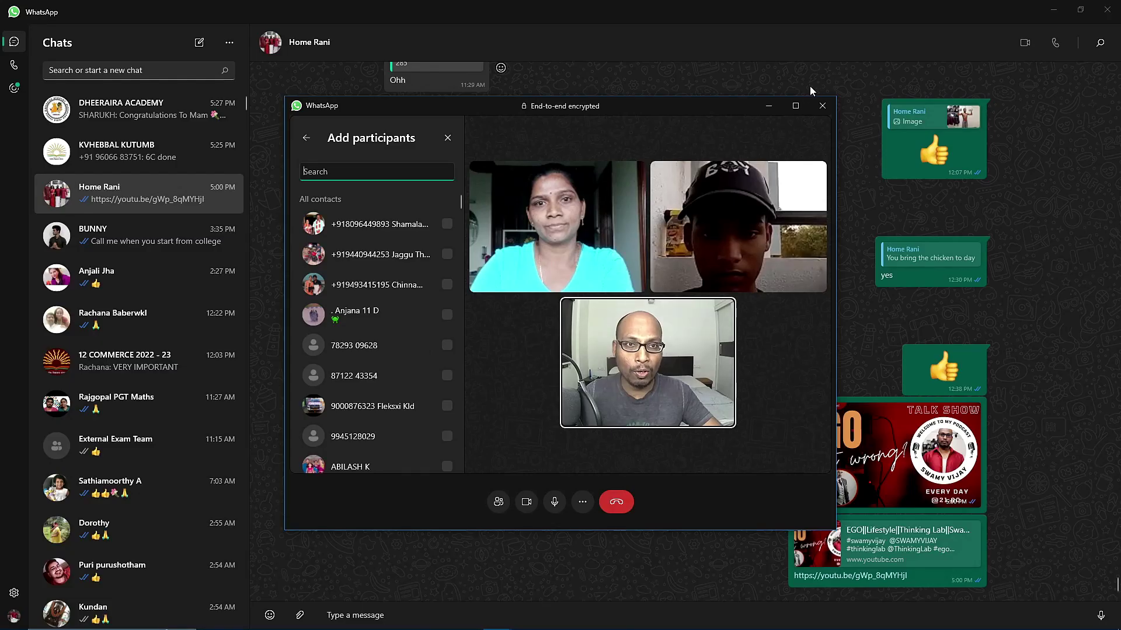
Maximize the video call window to fill the screen
click(806, 96)
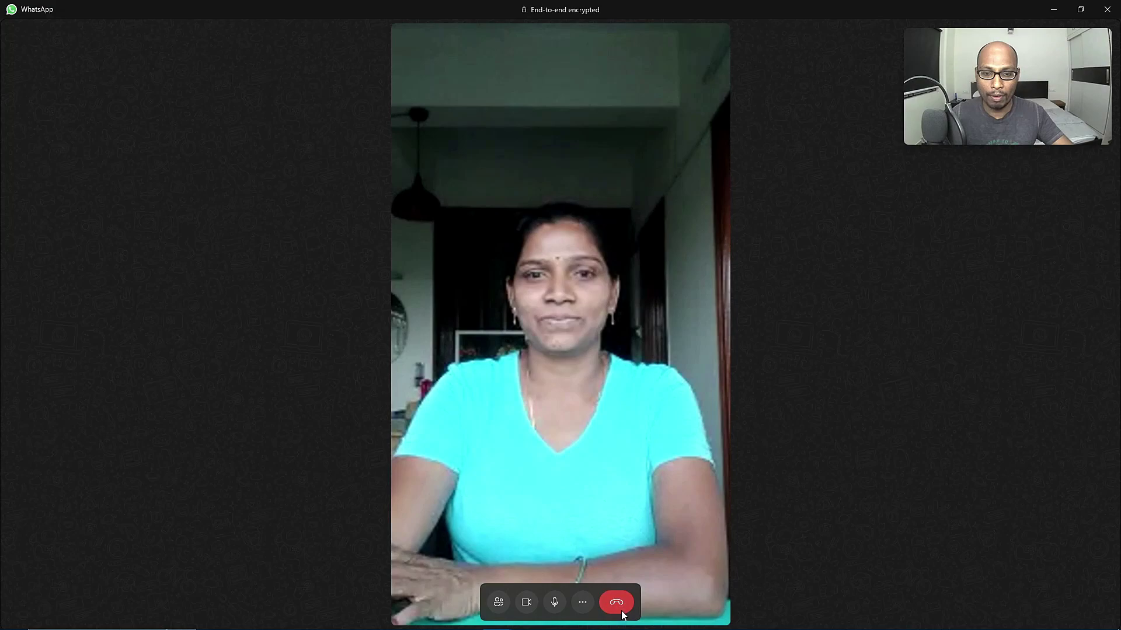
Hang up the video call and start a new chat from the Chats list
click(621, 610)
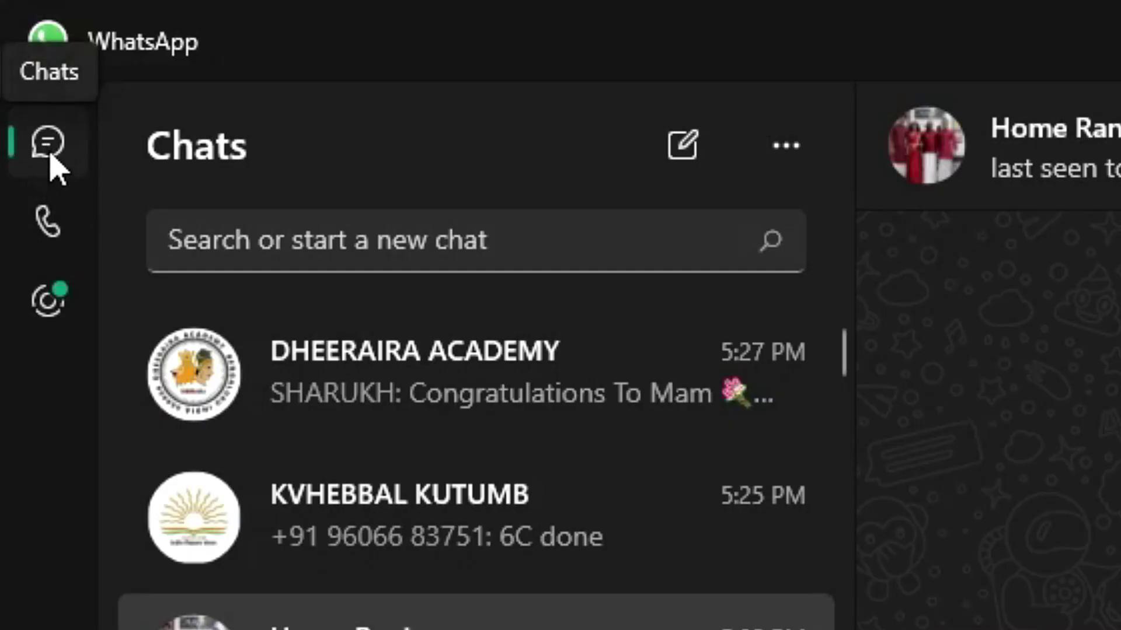
click(50, 156)
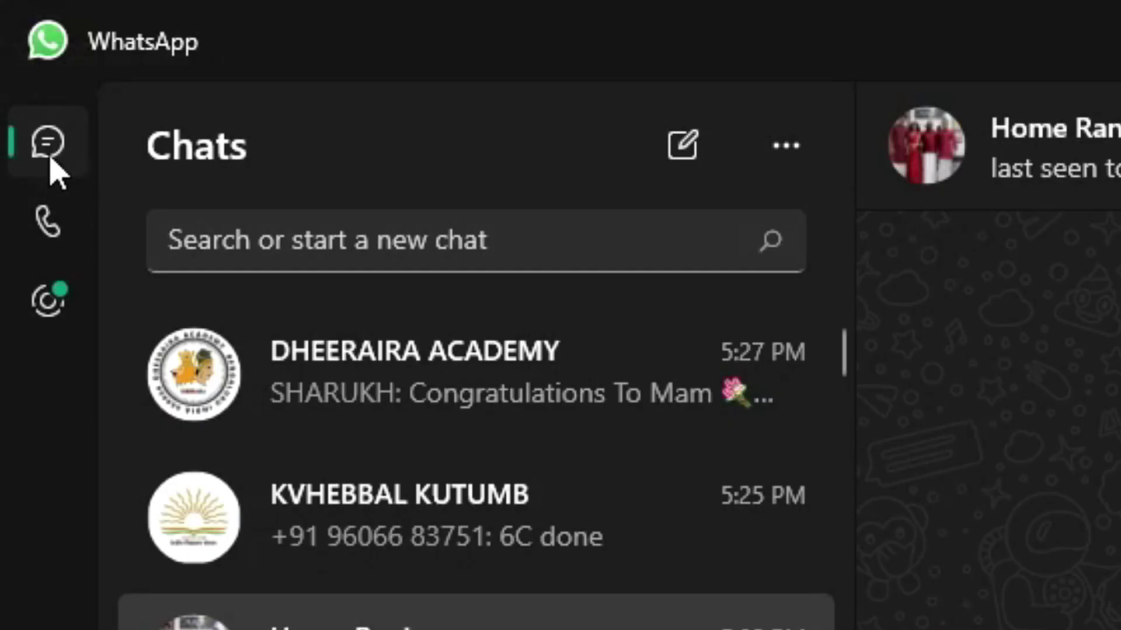
click(686, 158)
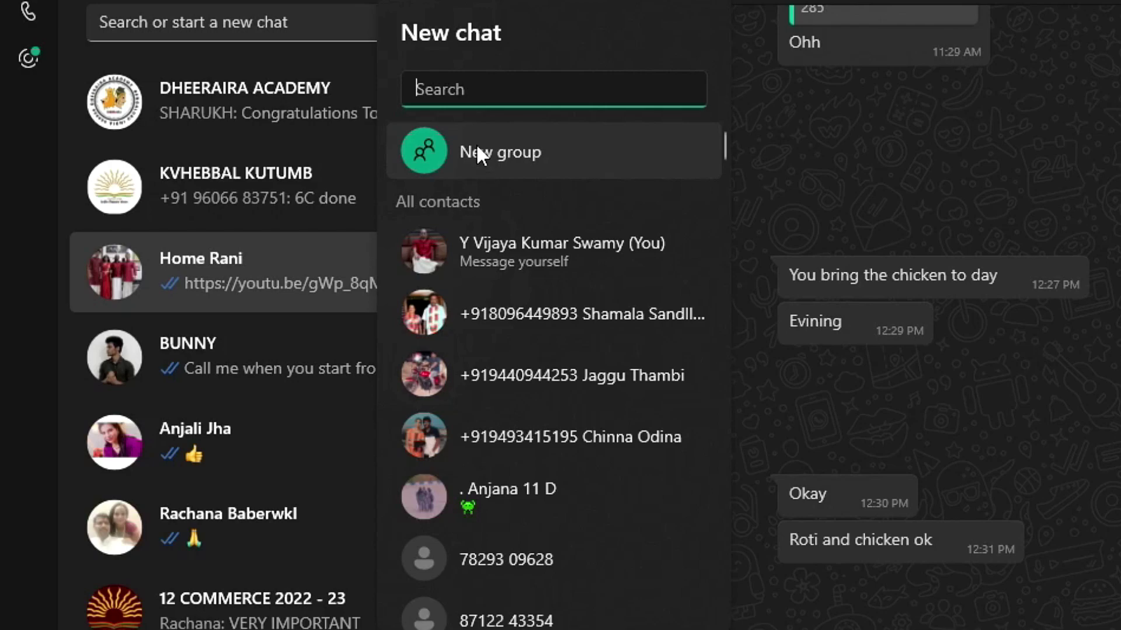
Close New chat, peek at the Filter chats by menu, then dismiss it
key(Escape)
click(458, 0)
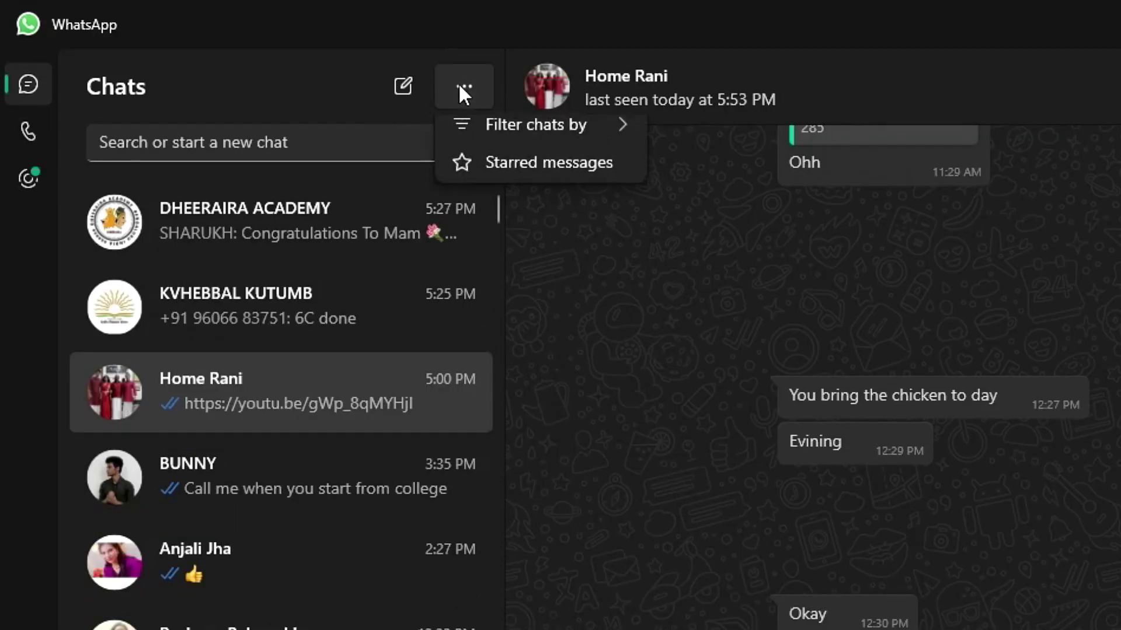
mouse_move(507, 145)
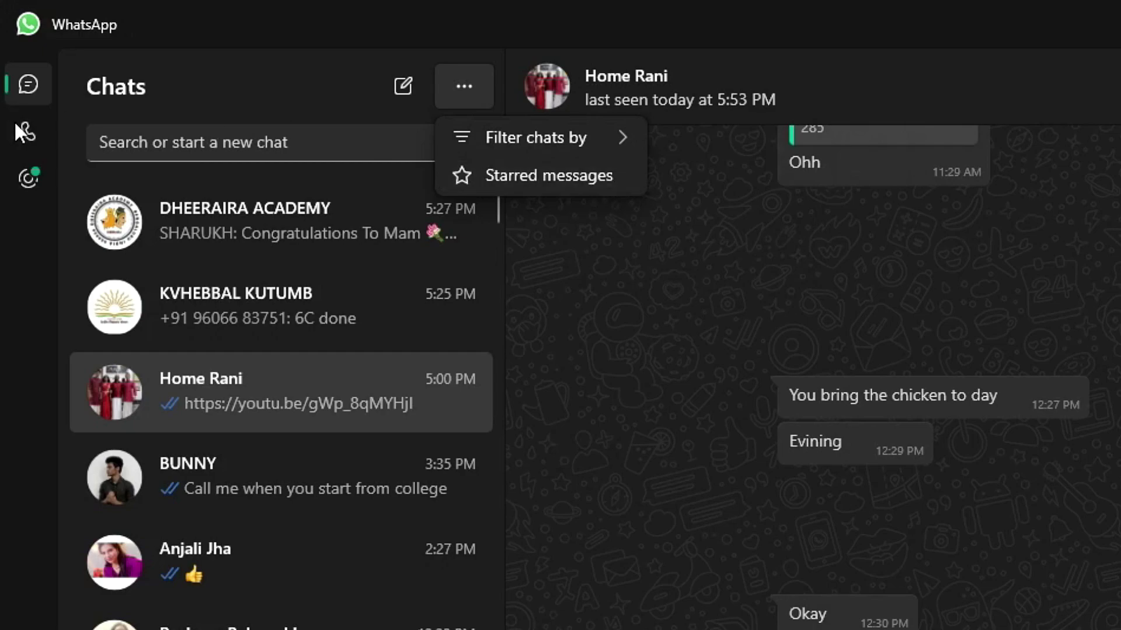
click(28, 134)
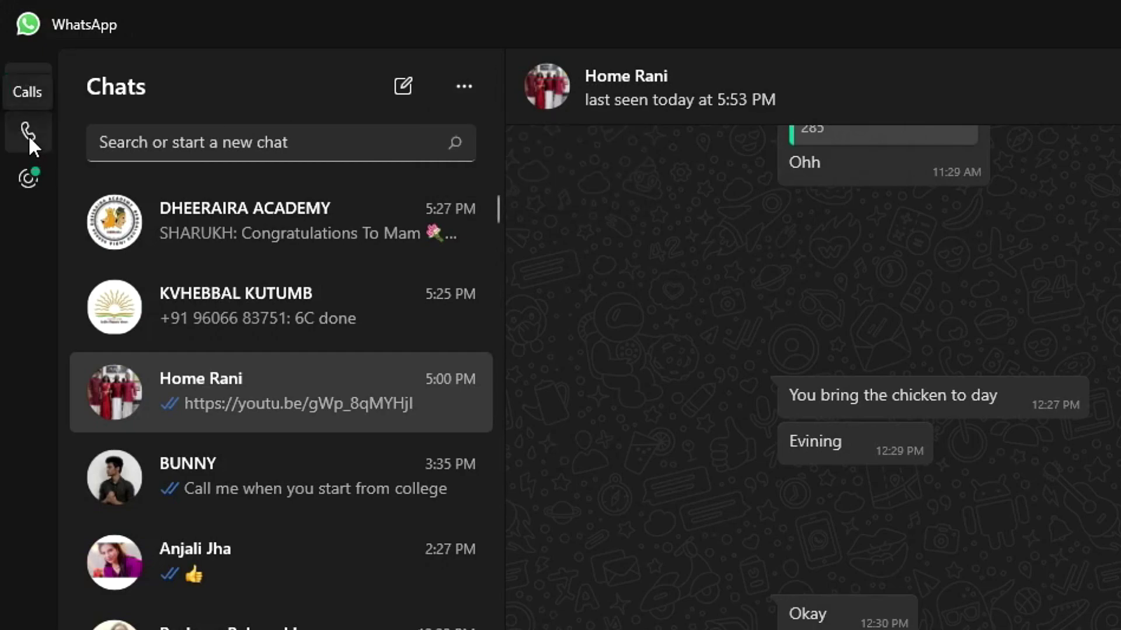
View your own status on the Status page, then scroll through contacts' recent updates
click(32, 178)
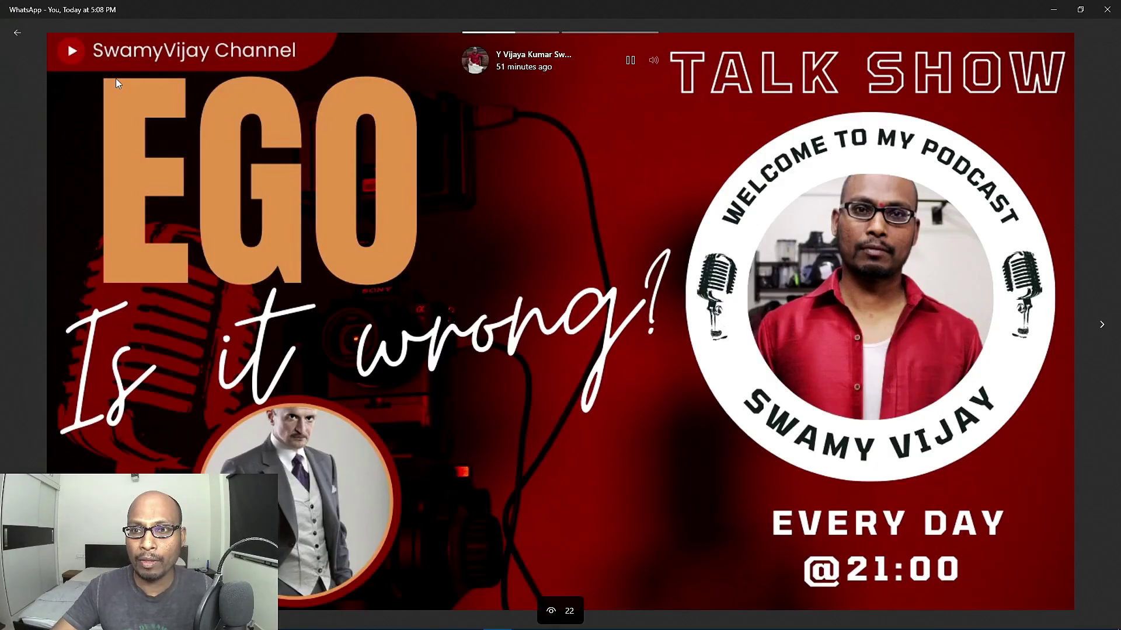
click(1100, 326)
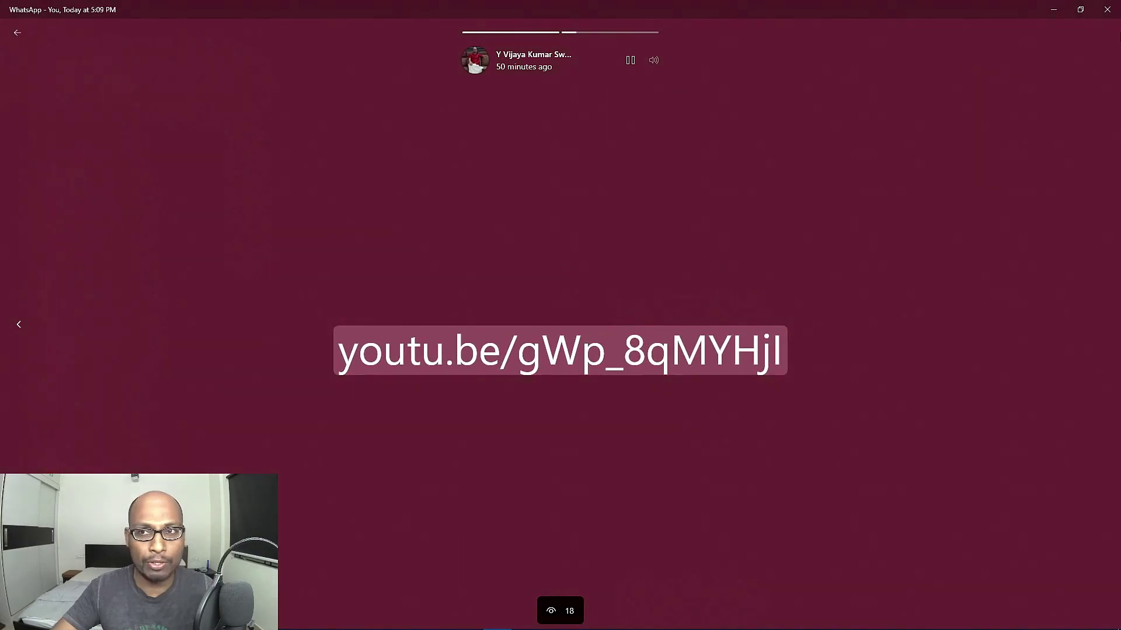
key(Escape)
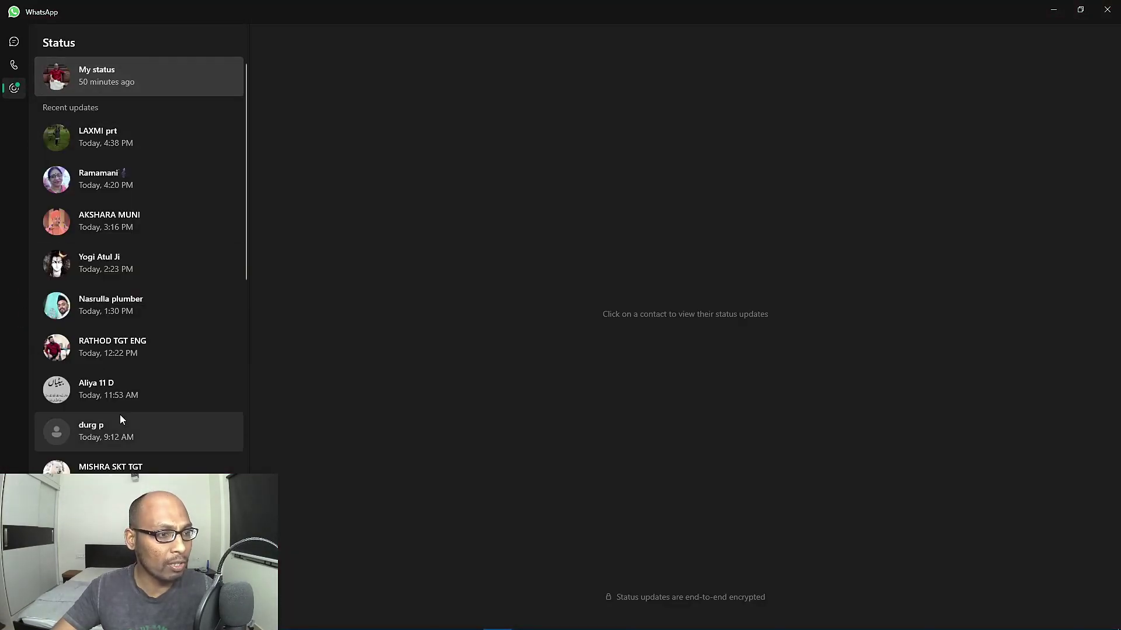
scroll(120, 415, down, 12)
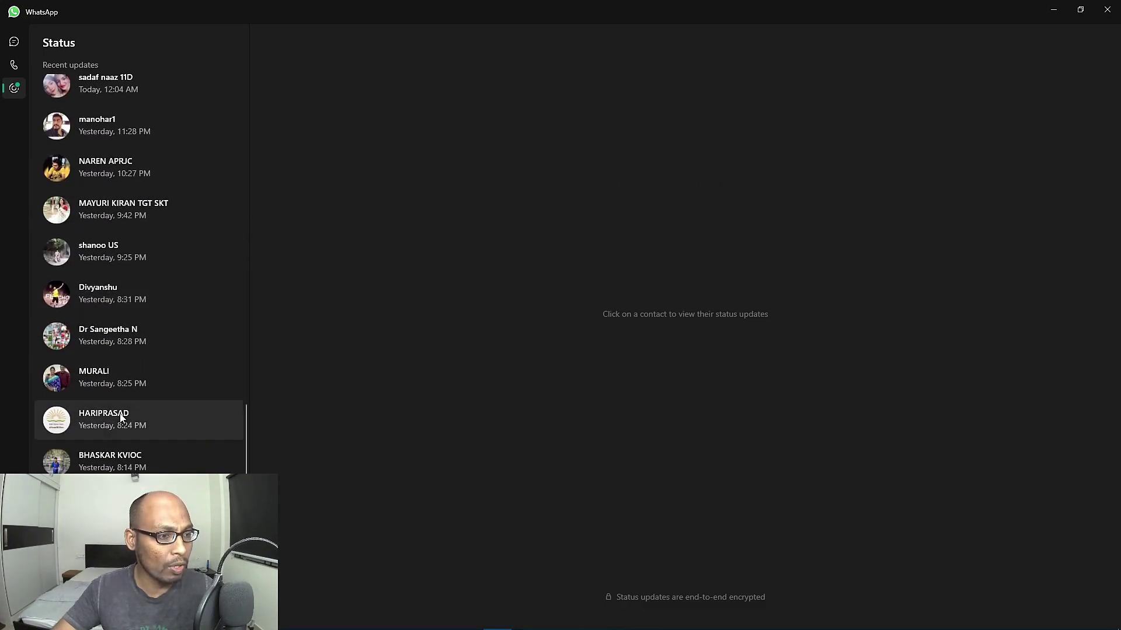
scroll(120, 413, up, 12)
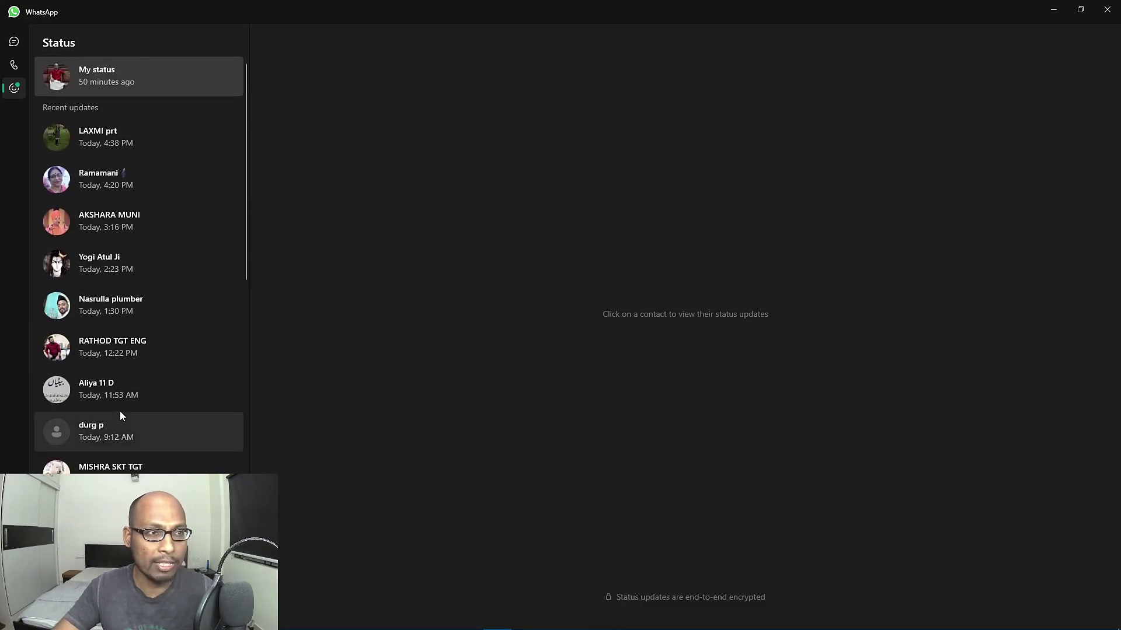
Return to the chat list, scroll through the chats, then open Settings on the General page
click(14, 42)
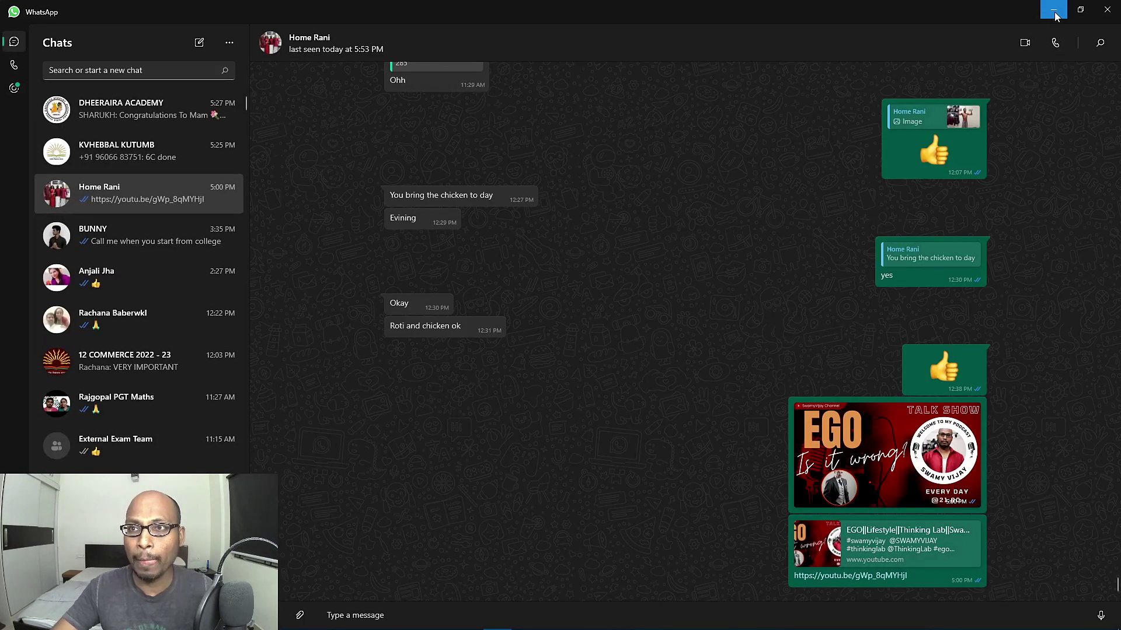
scroll(178, 359, down, 5)
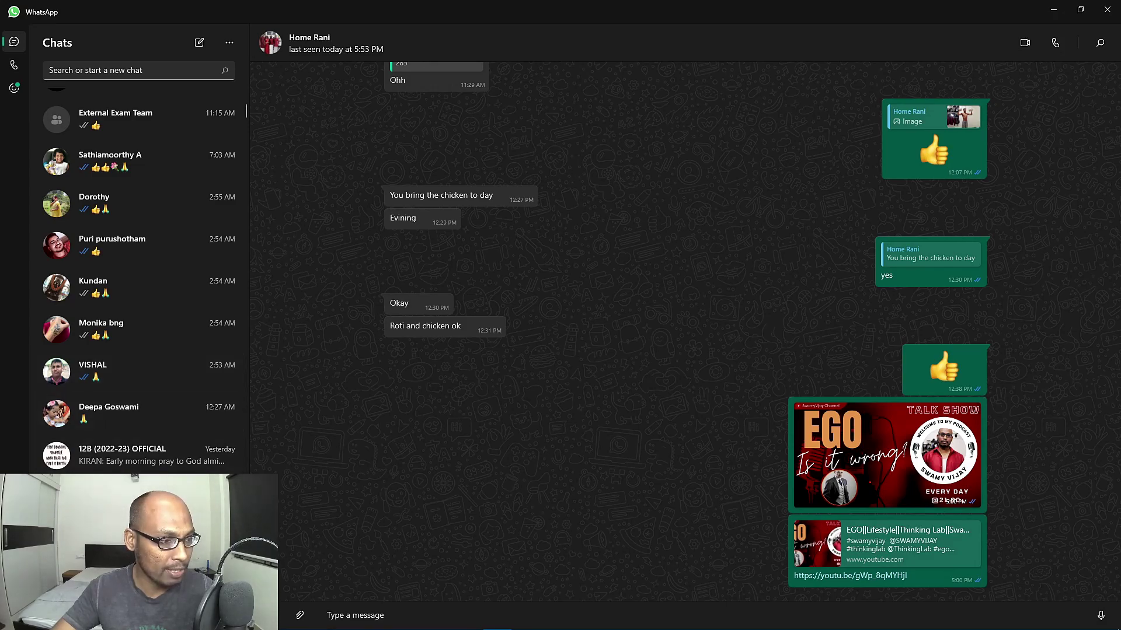
click(14, 610)
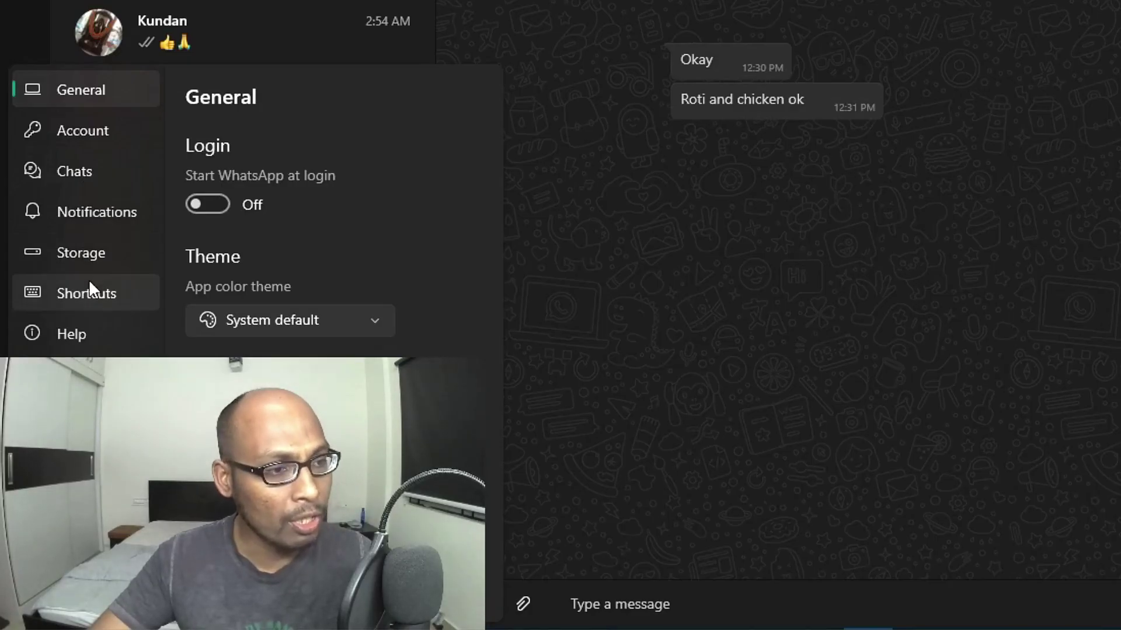
Enable Start WhatsApp at login, allow it in the Windows startup prompt, and show the theme list
click(220, 211)
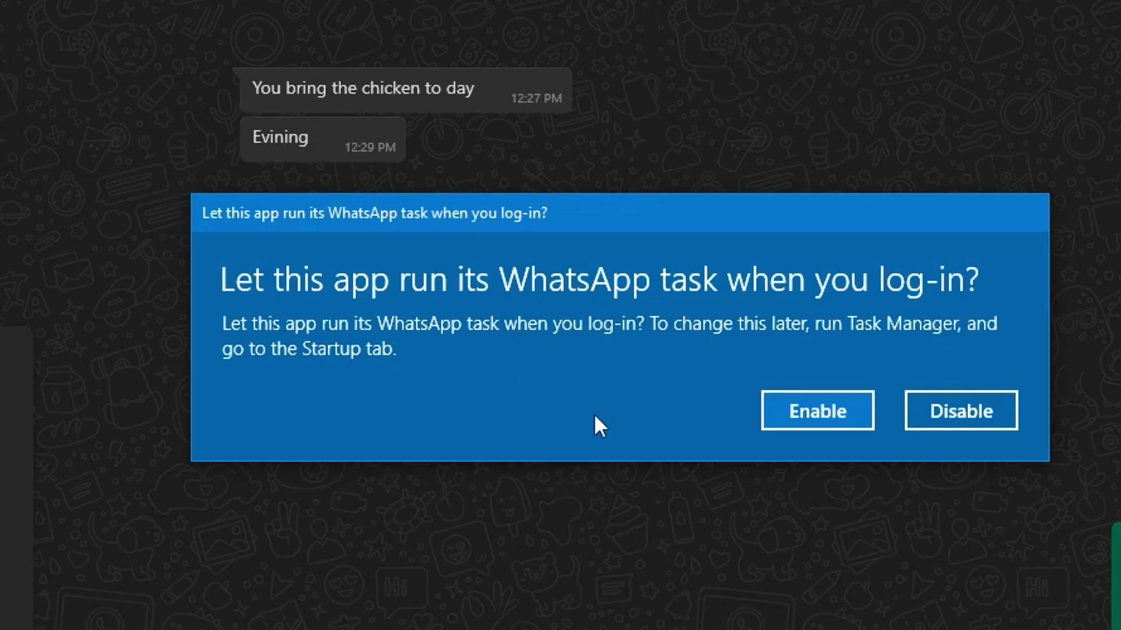
click(833, 420)
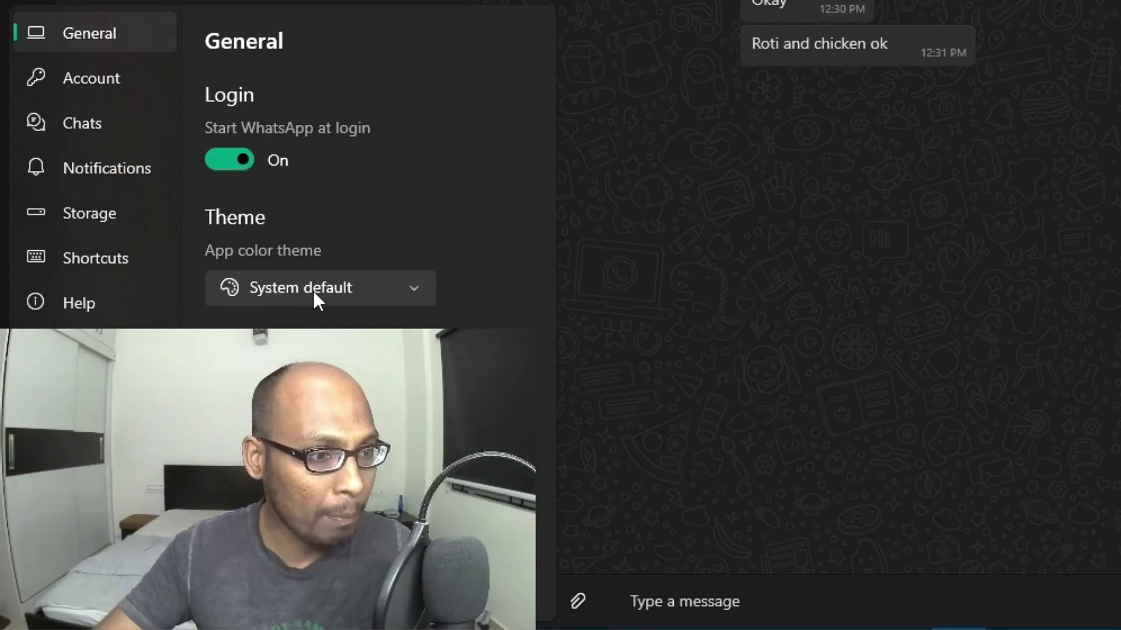
click(163, 458)
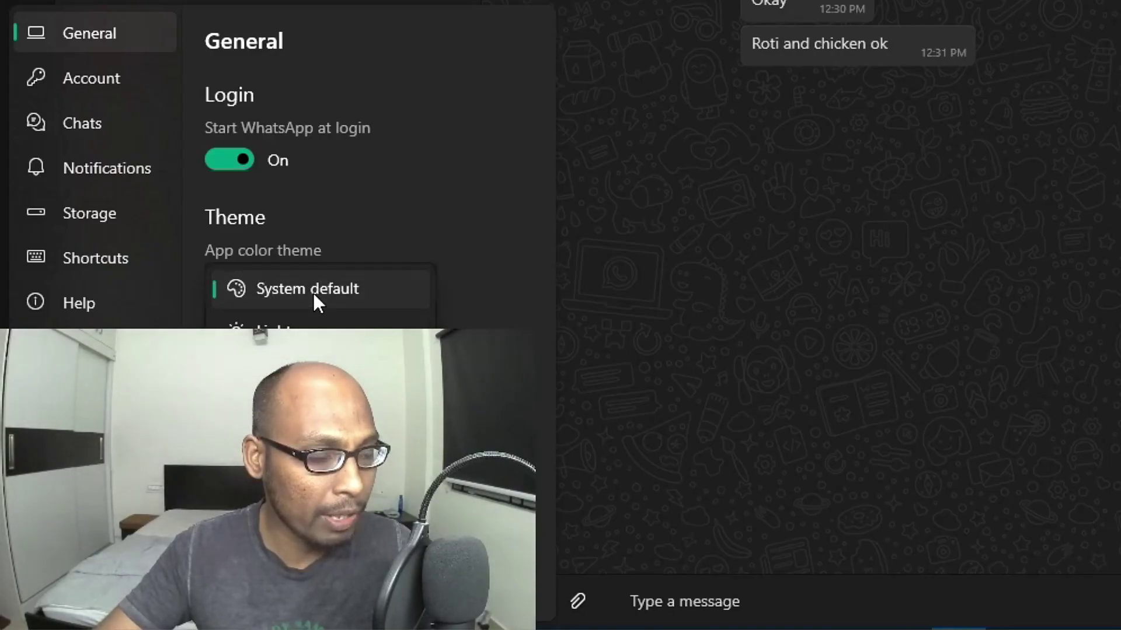
click(257, 328)
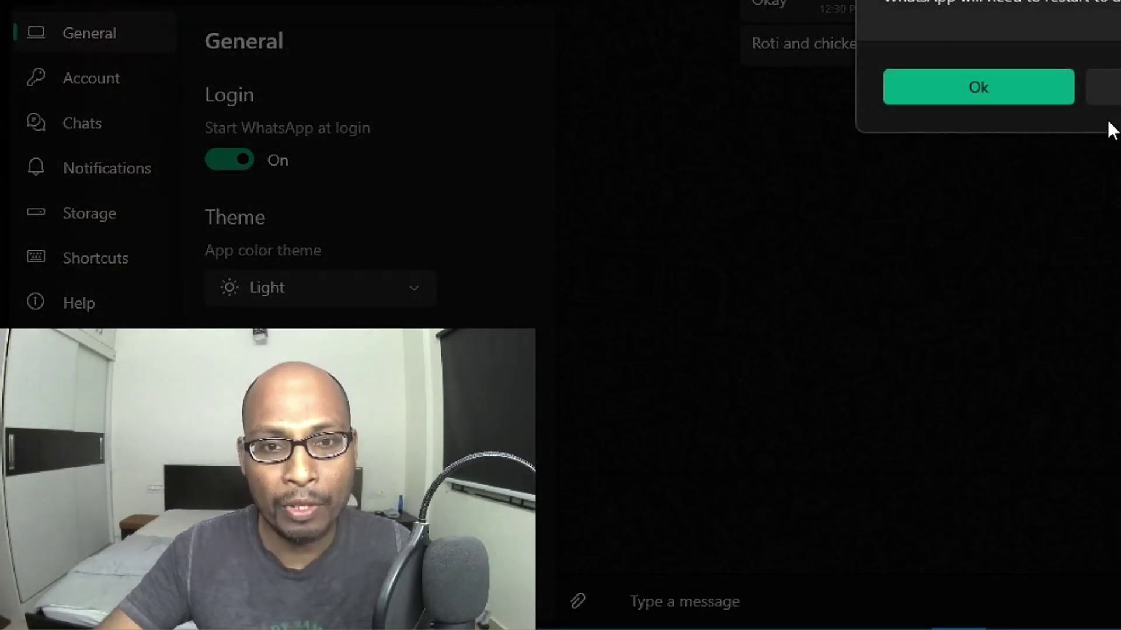
click(1106, 88)
click(283, 290)
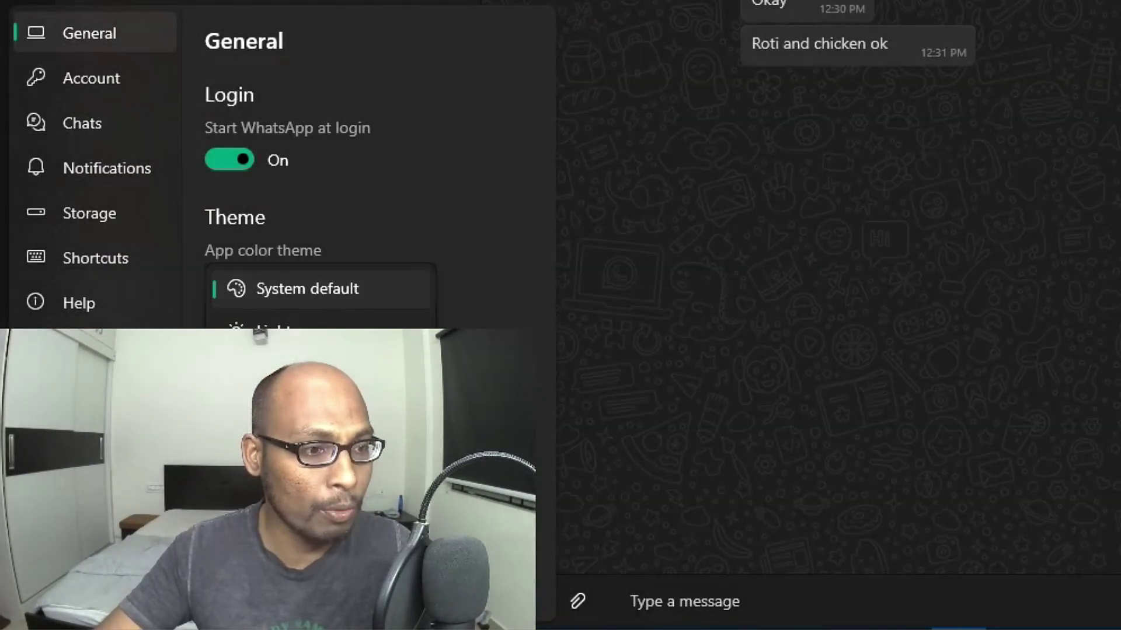
click(257, 367)
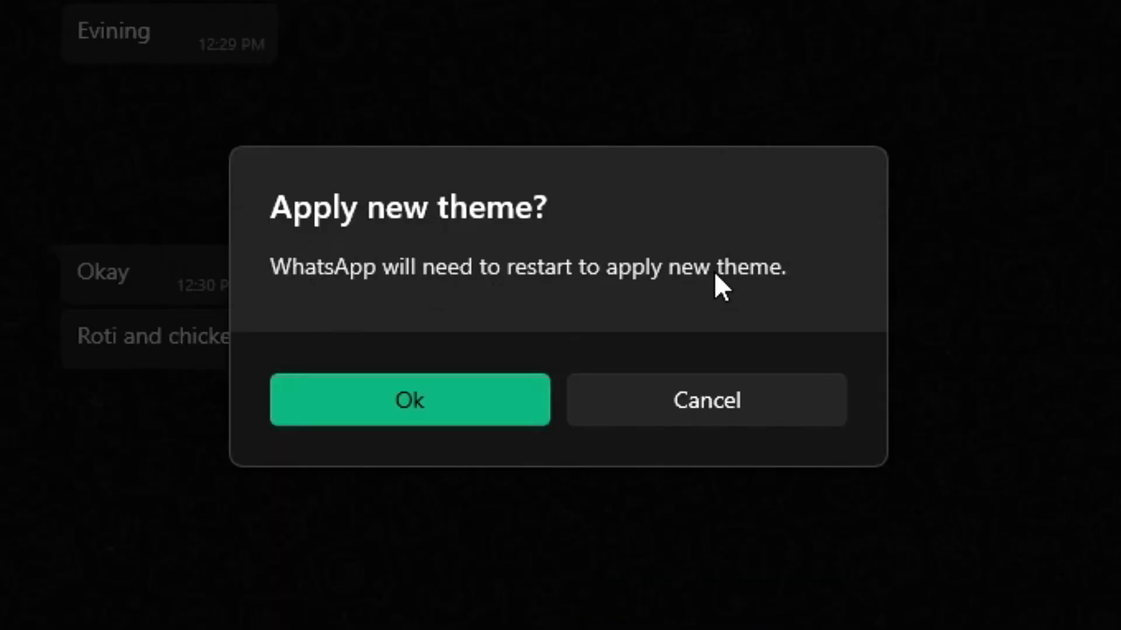
click(673, 416)
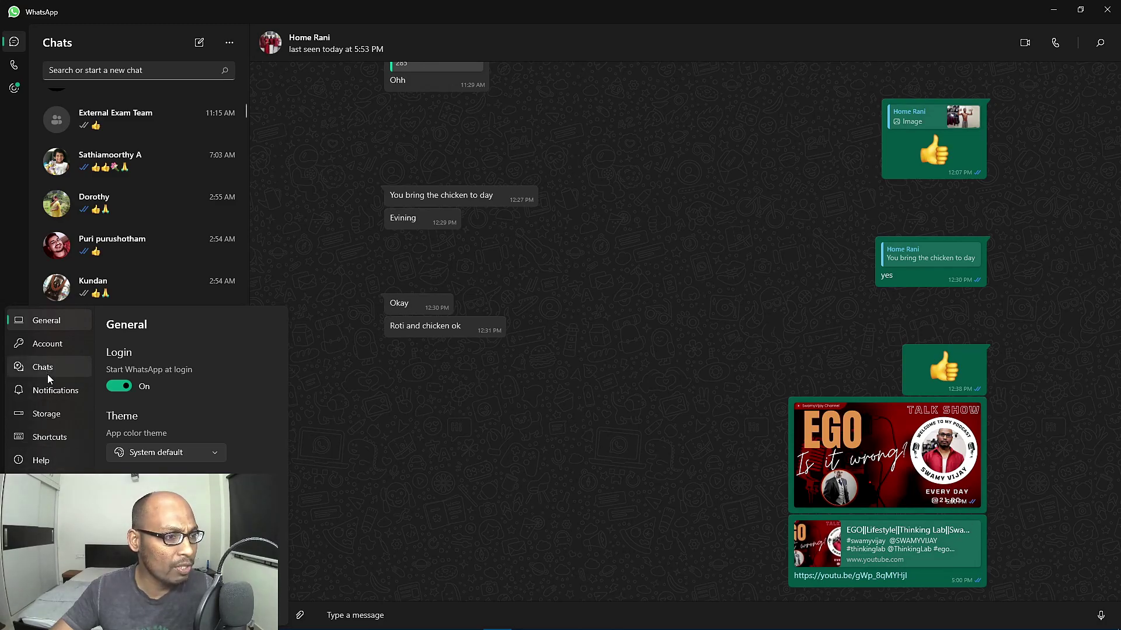
Look through the Storage and Shortcuts settings pages, then close the settings panel
click(50, 411)
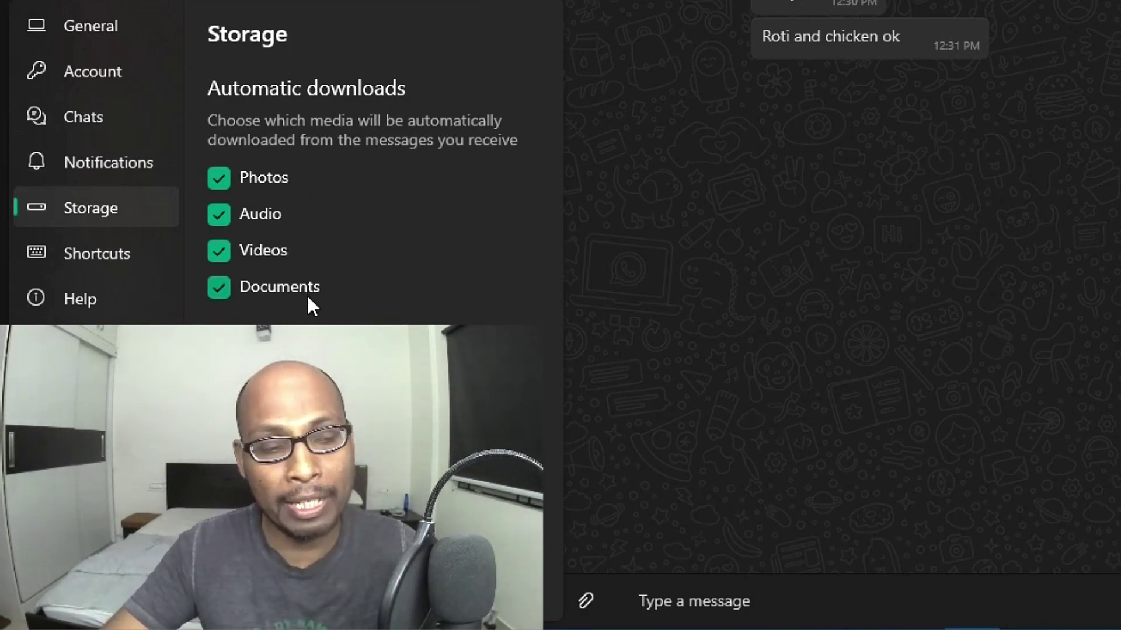
click(97, 253)
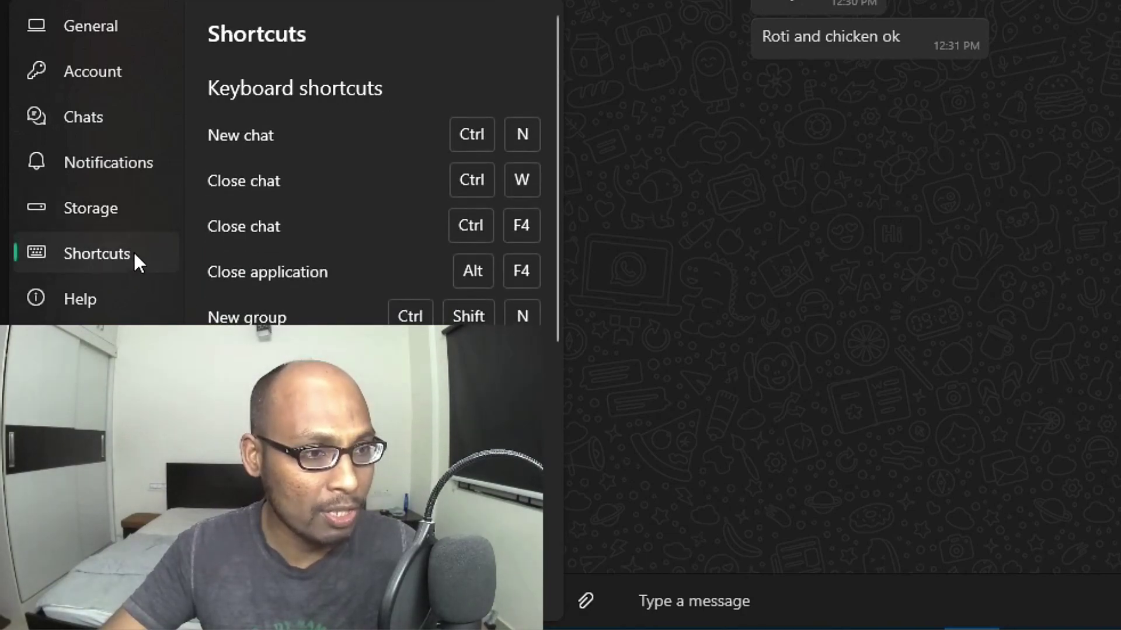
scroll(358, 293, down, 5)
click(617, 138)
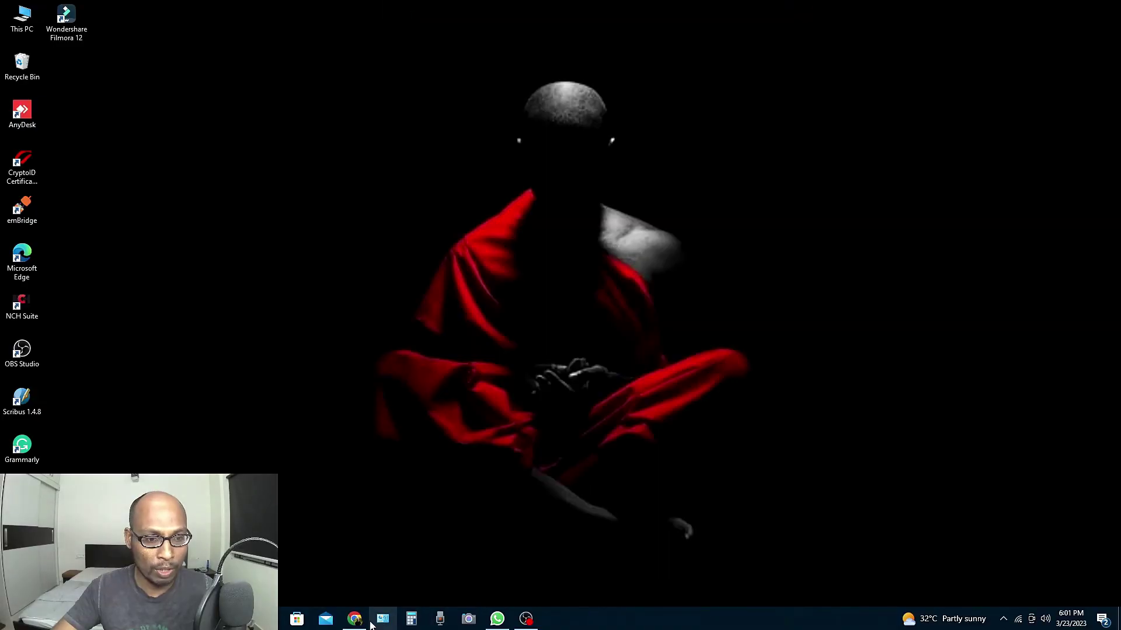
Bring Chrome back, step the carousel back one card, and scroll to Keep the conversation going
click(361, 620)
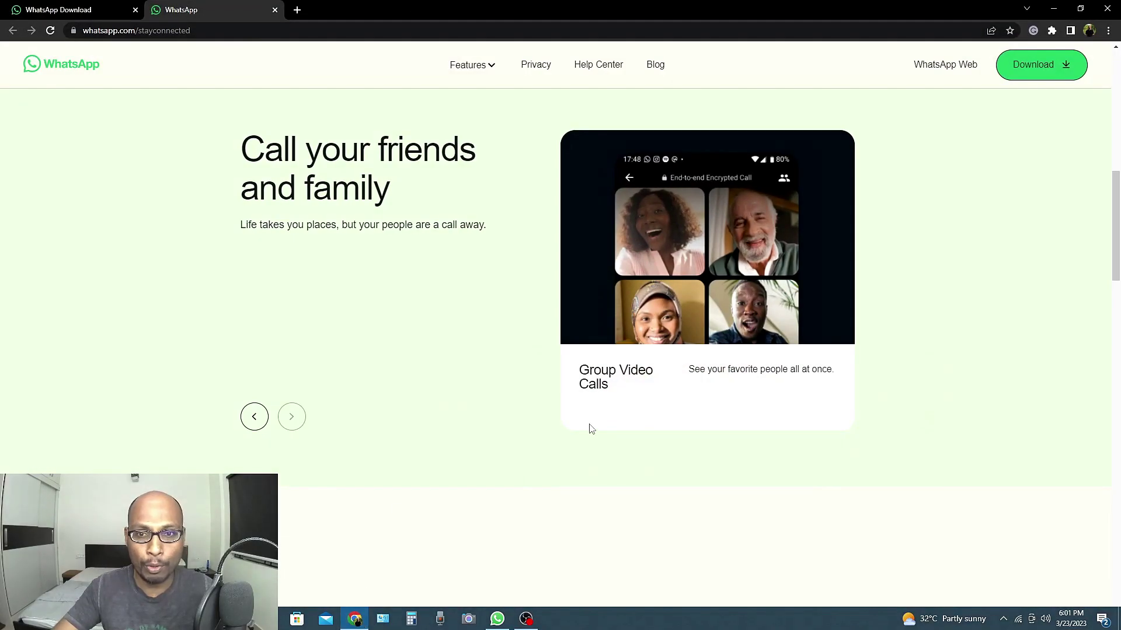
click(254, 416)
scroll(401, 418, down, 7)
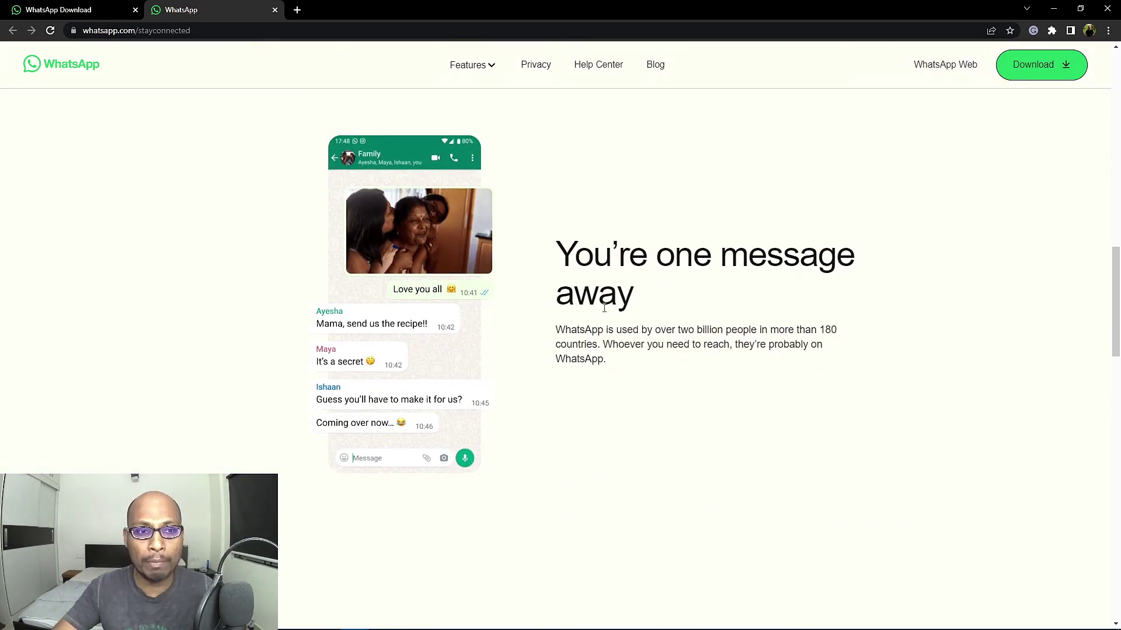
scroll(644, 412, down, 4)
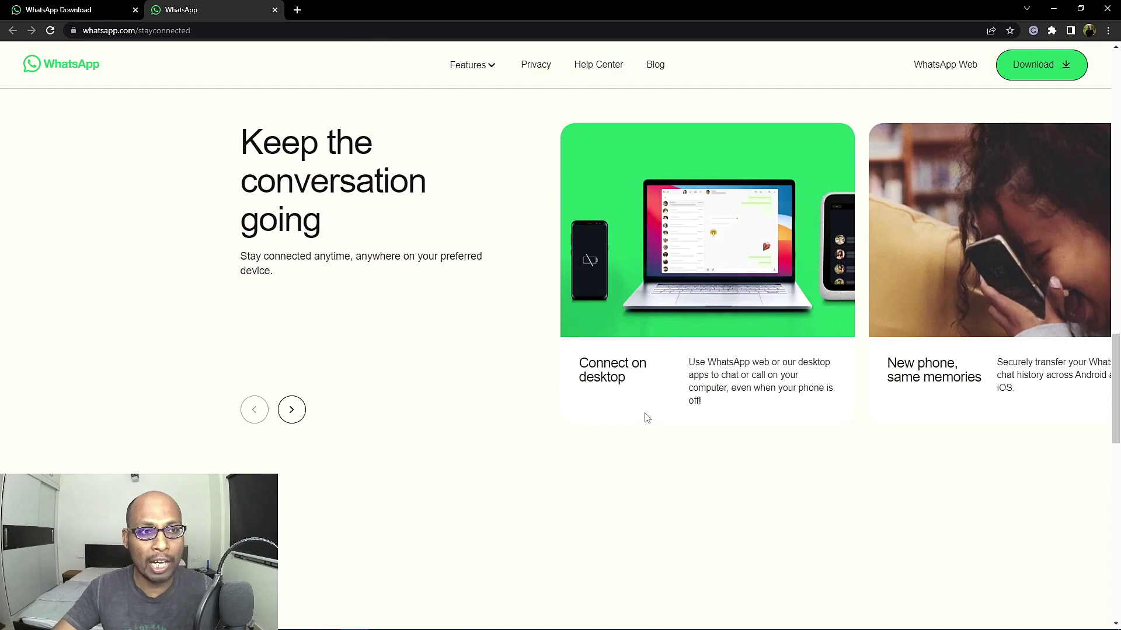